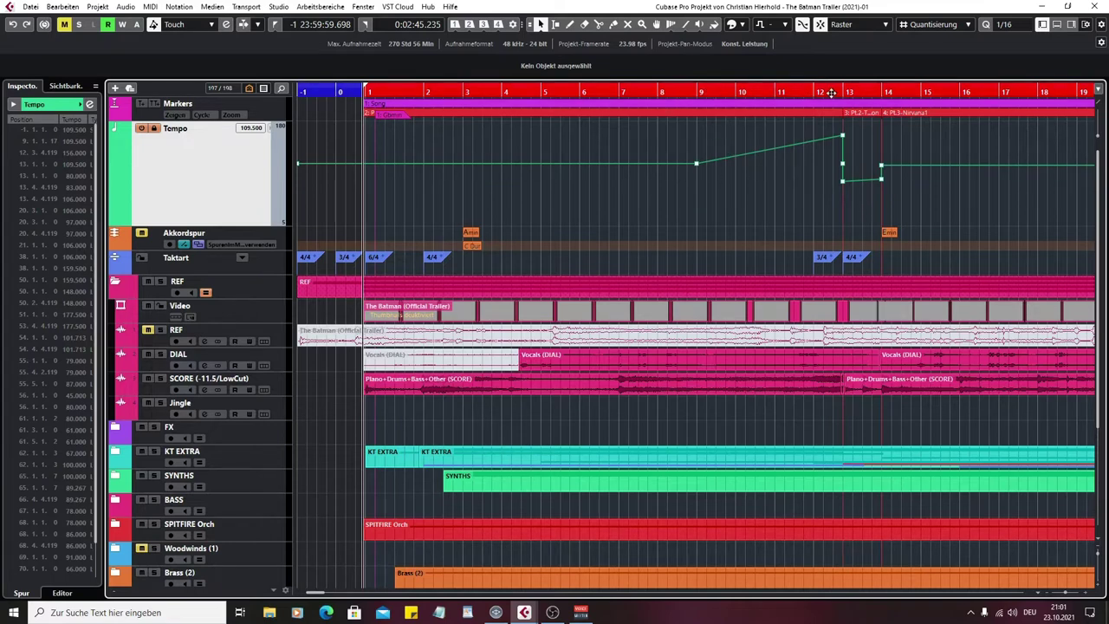
# Zoom into the early bars of the tempo map, set the cursor near bar 9, then zoom out to the whole trailer
pyautogui.moveTo(830, 92); pyautogui.dragTo(695, 100)
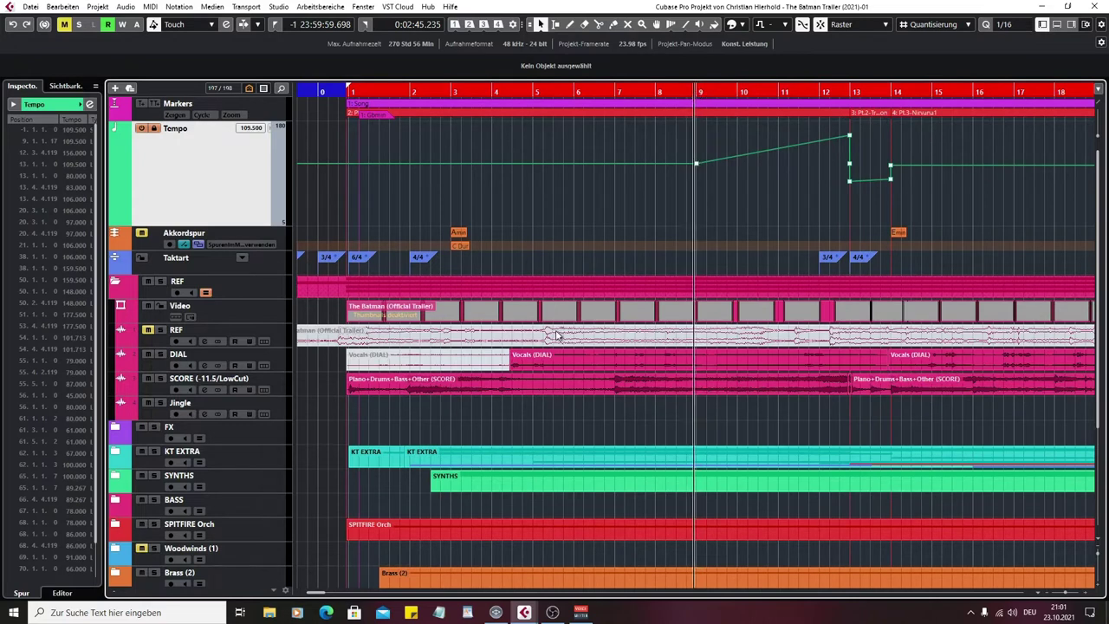
pyautogui.moveTo(316, 593); pyautogui.dragTo(324, 593)
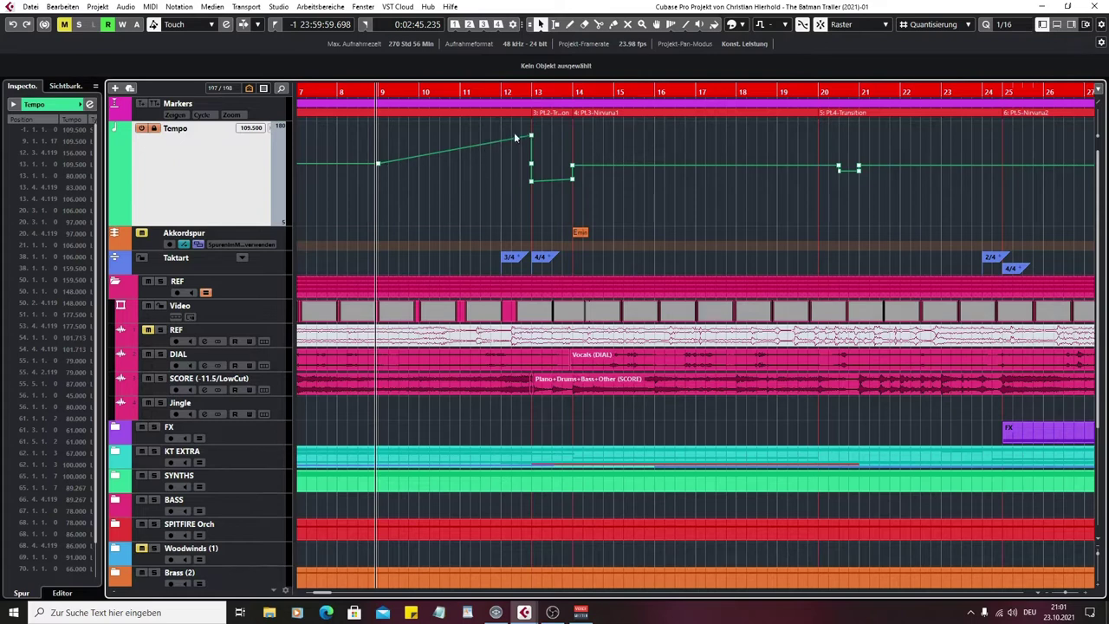
pyautogui.moveTo(382, 92); pyautogui.dragTo(610, 102)
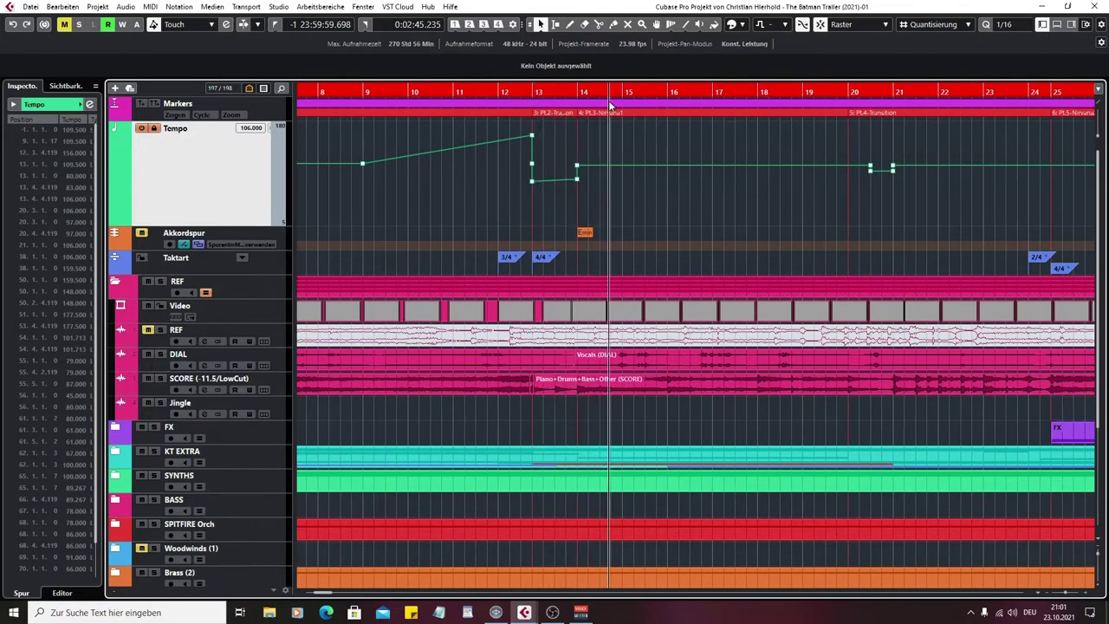
pyautogui.click(1068, 594)
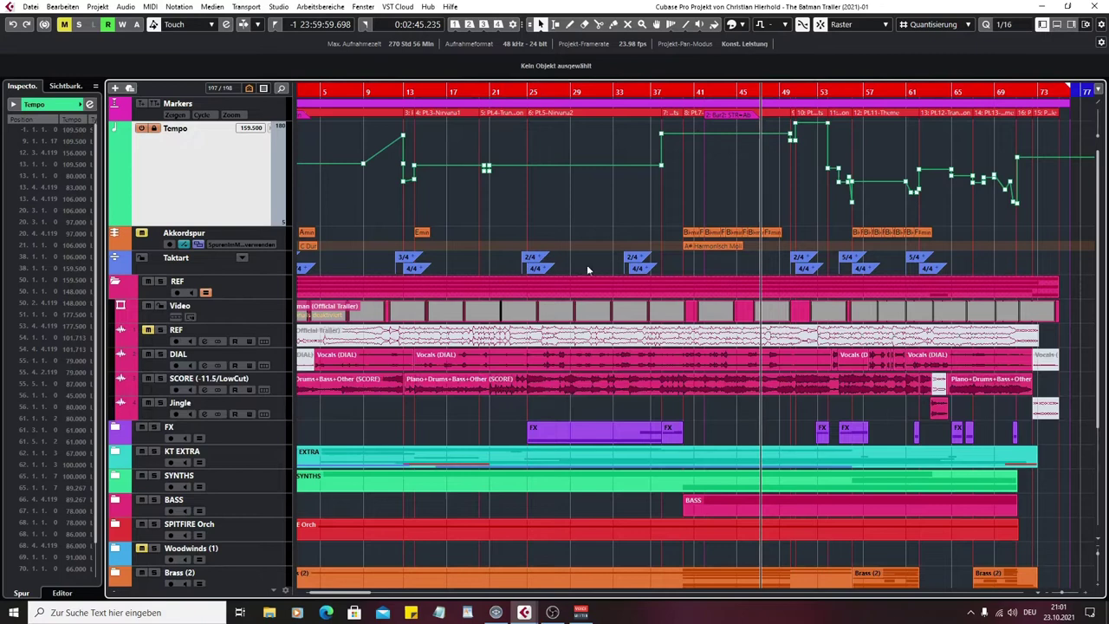
# Enlarge the Taktart time-signature track and move the cursor to bar 50, zooming in around it
pyautogui.click(250, 259)
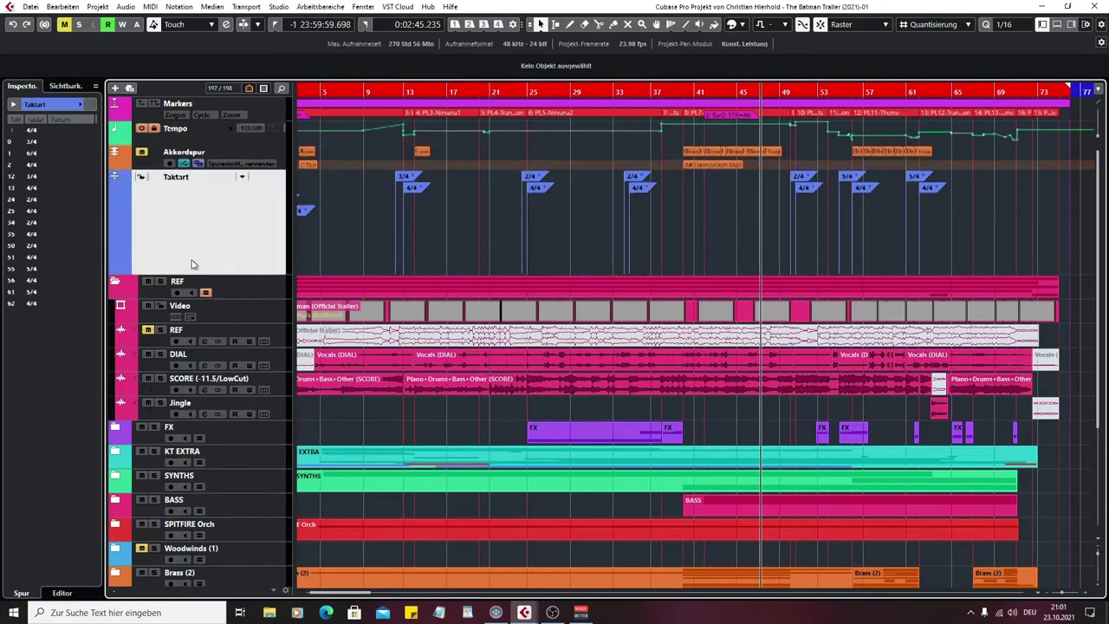
pyautogui.moveTo(659, 90); pyautogui.dragTo(647, 104)
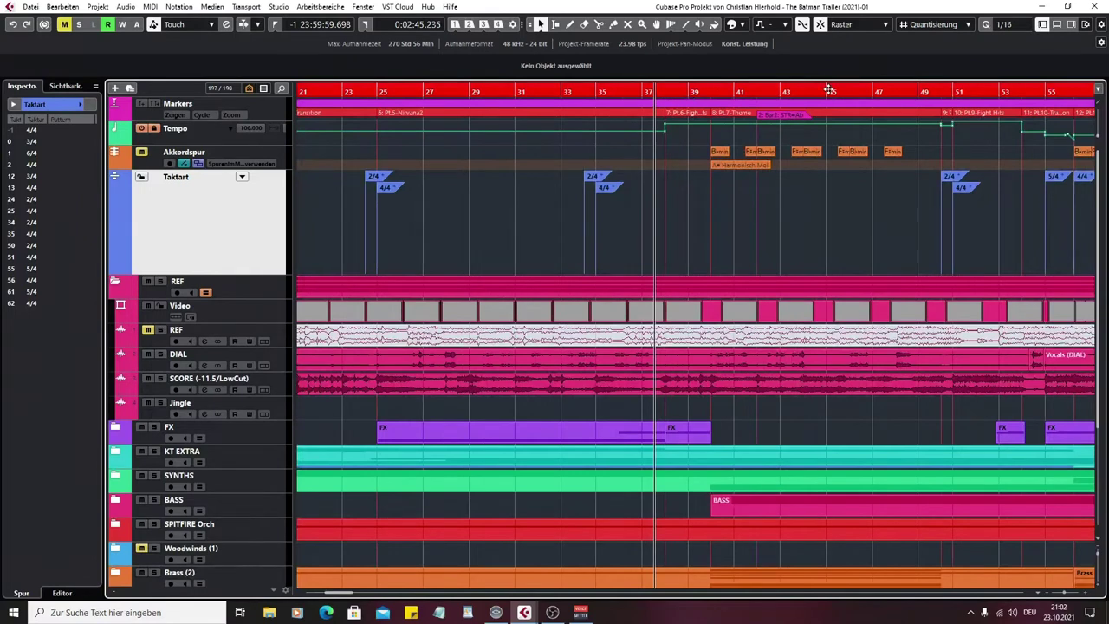
pyautogui.moveTo(332, 596); pyautogui.dragTo(346, 596)
pyautogui.click(618, 110)
pyautogui.press('h')
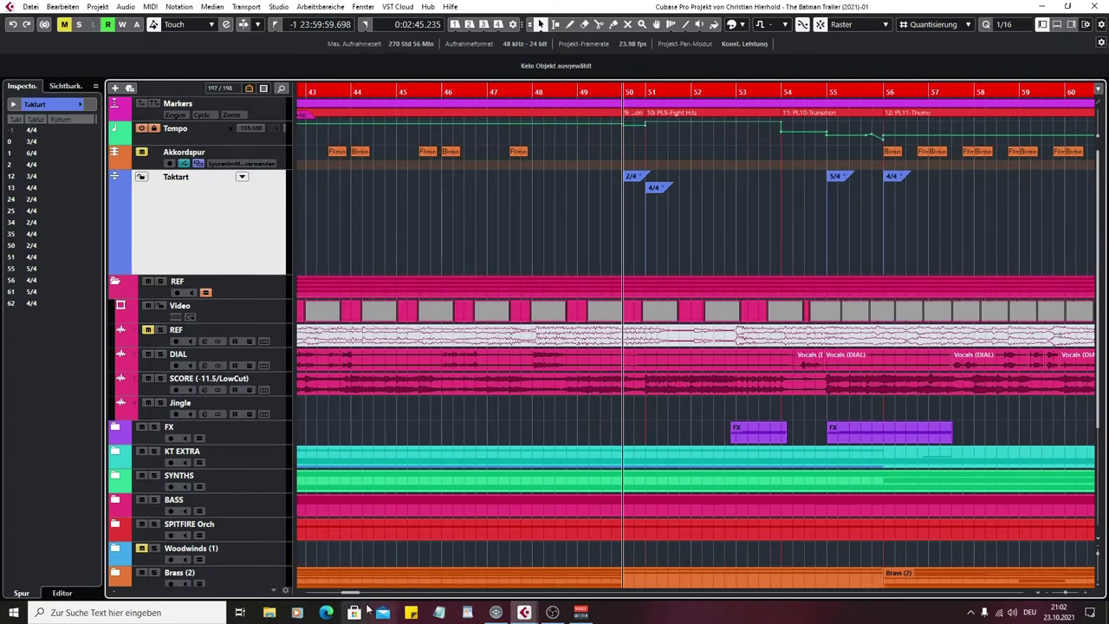
pyautogui.moveTo(350, 596); pyautogui.dragTo(362, 596)
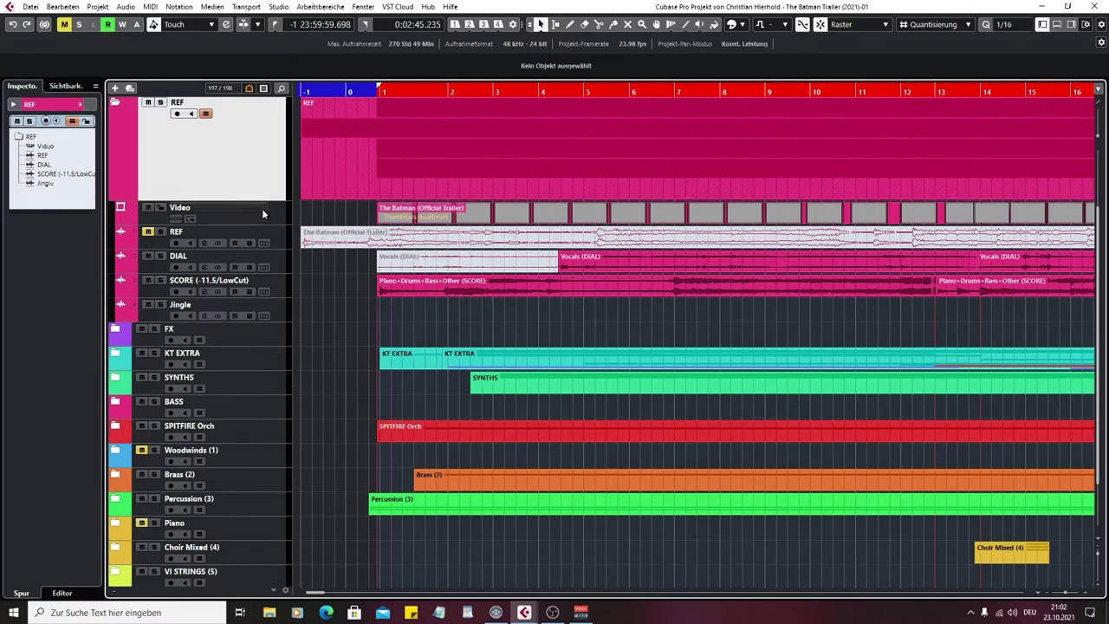
# Enlarge the Video and DIAL tracks and select the full trailer audio event on the REF track
pyautogui.click(216, 211)
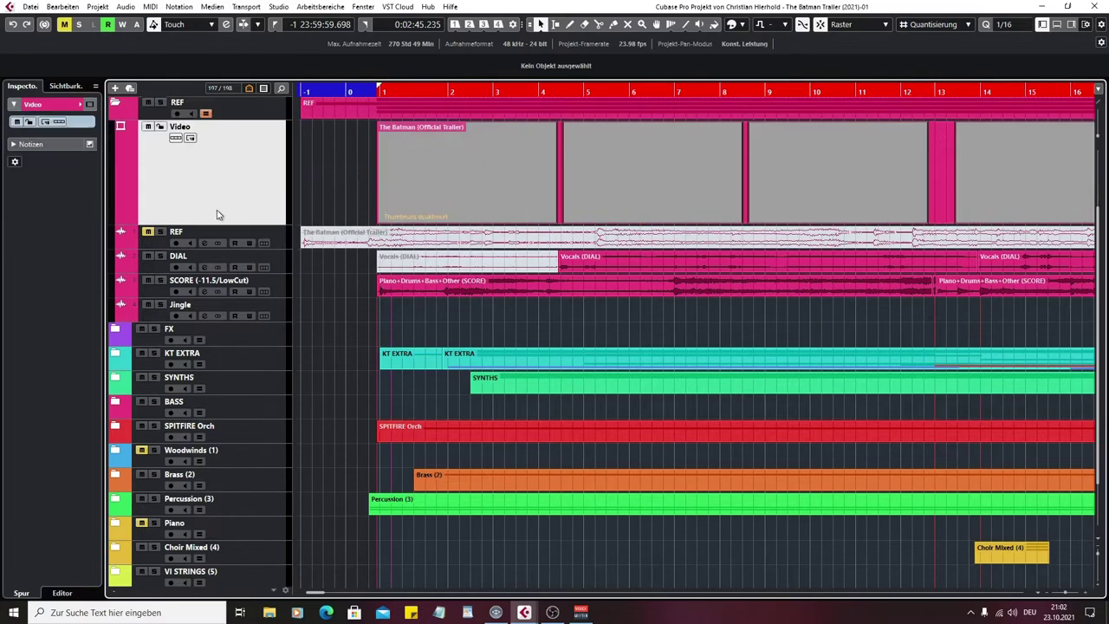
pyautogui.click(247, 256)
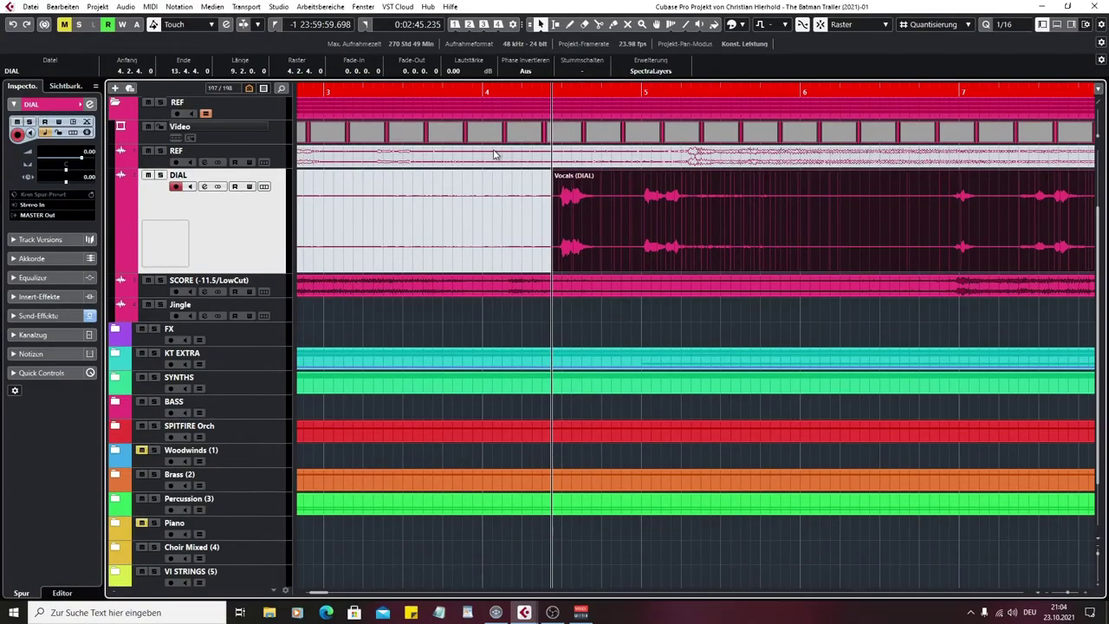
pyautogui.click(485, 152)
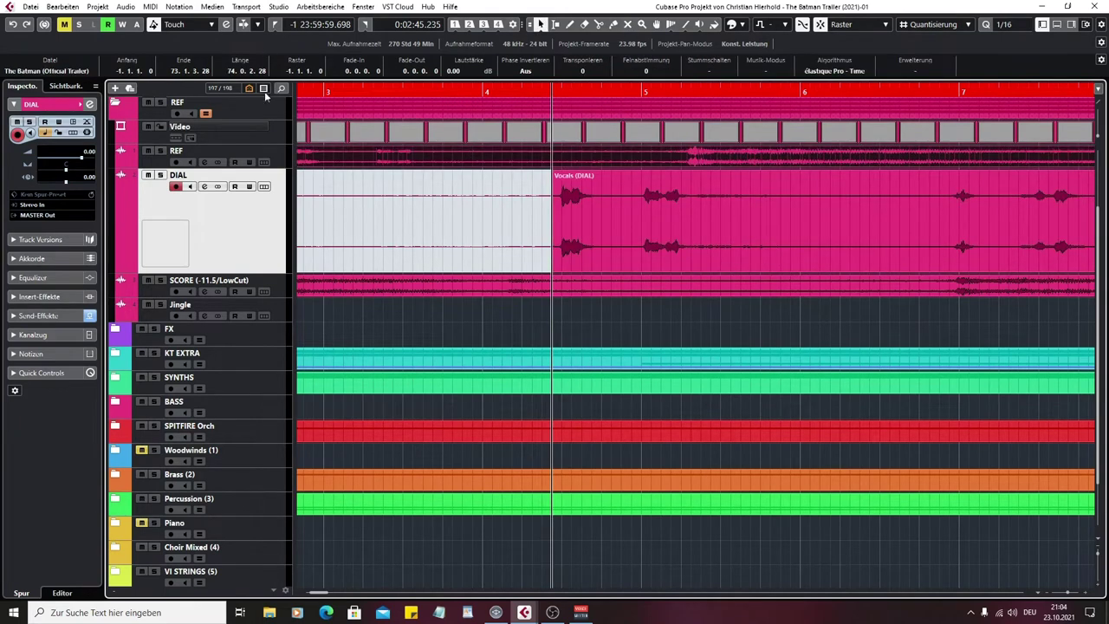
pyautogui.click(130, 7)
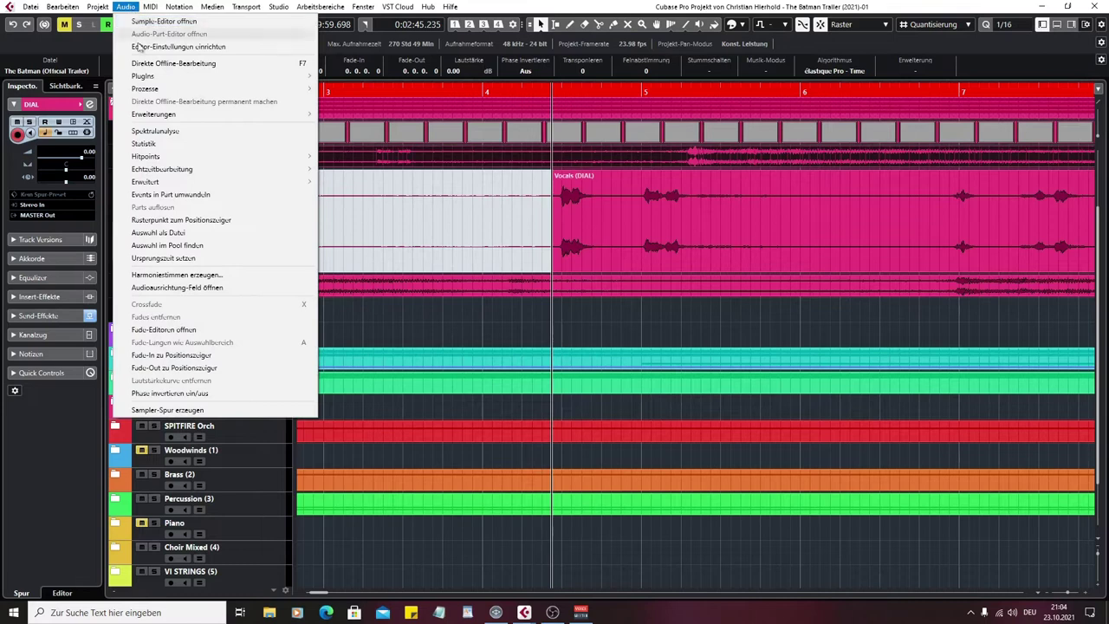
# Open the trailer audio in SpectraLayers and unmix it into Vocals and Piano+Drums+Bass+Other layers
pyautogui.moveTo(167, 114)
pyautogui.click(401, 115)
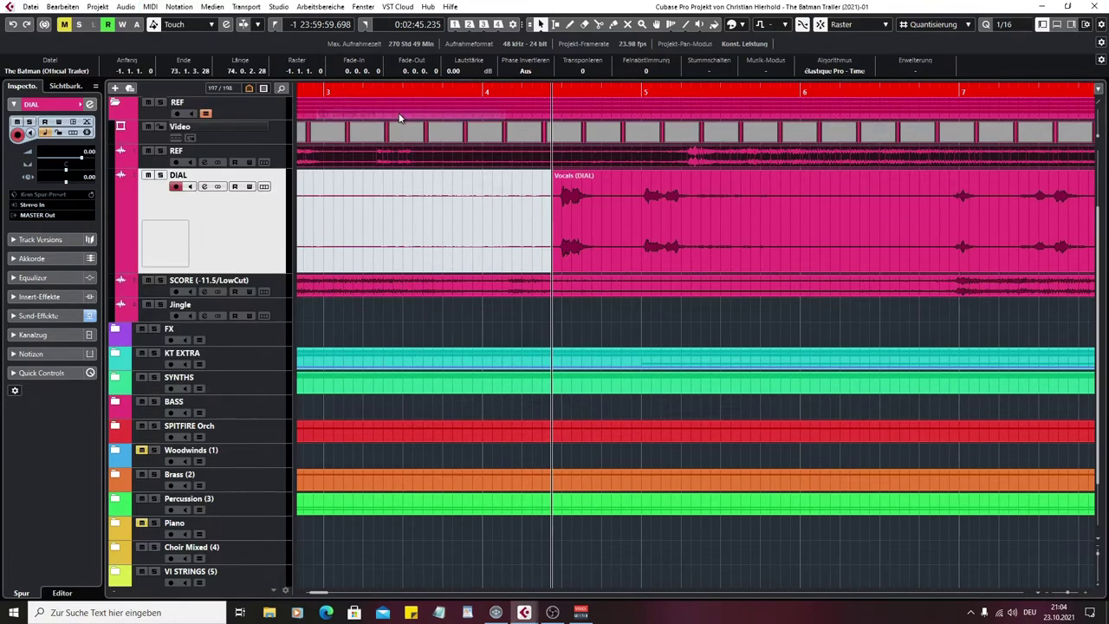
pyautogui.click(185, 198)
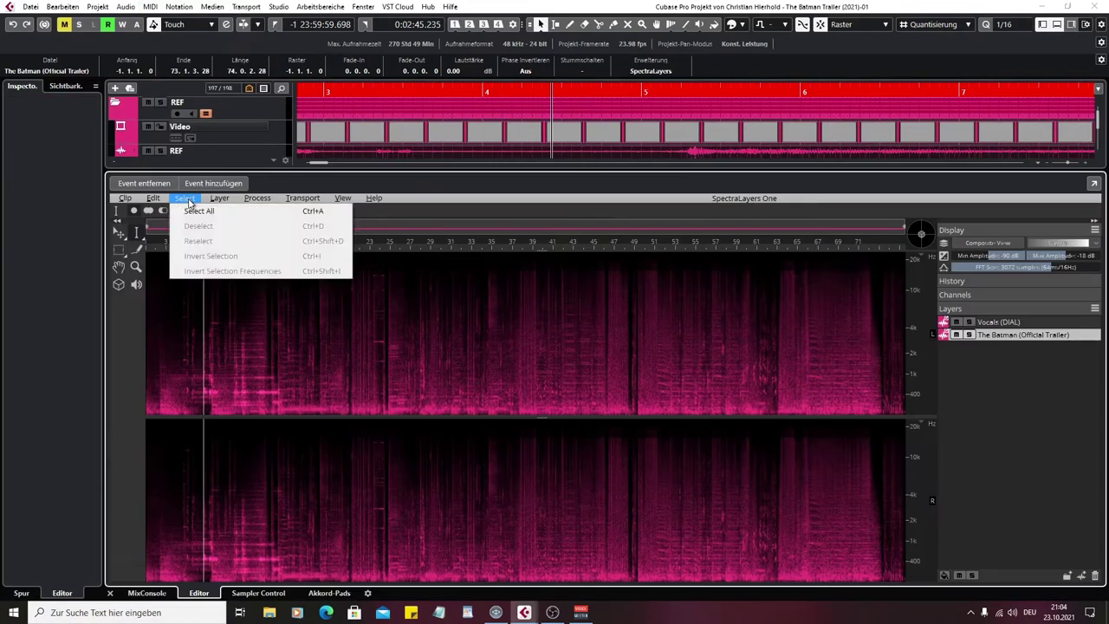
pyautogui.moveTo(220, 201)
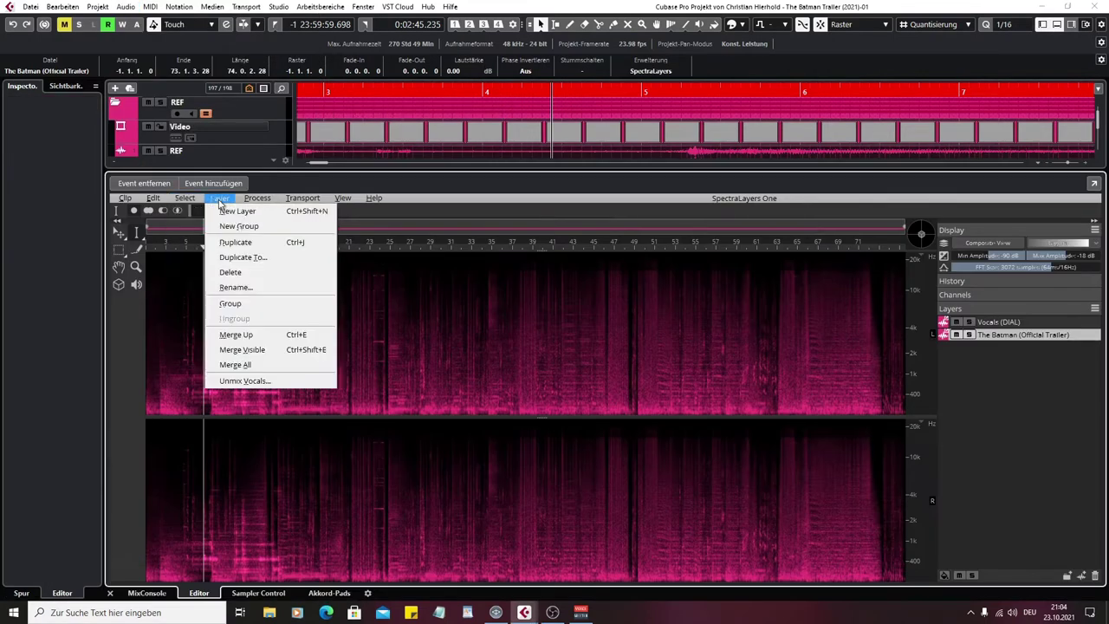
pyautogui.click(243, 381)
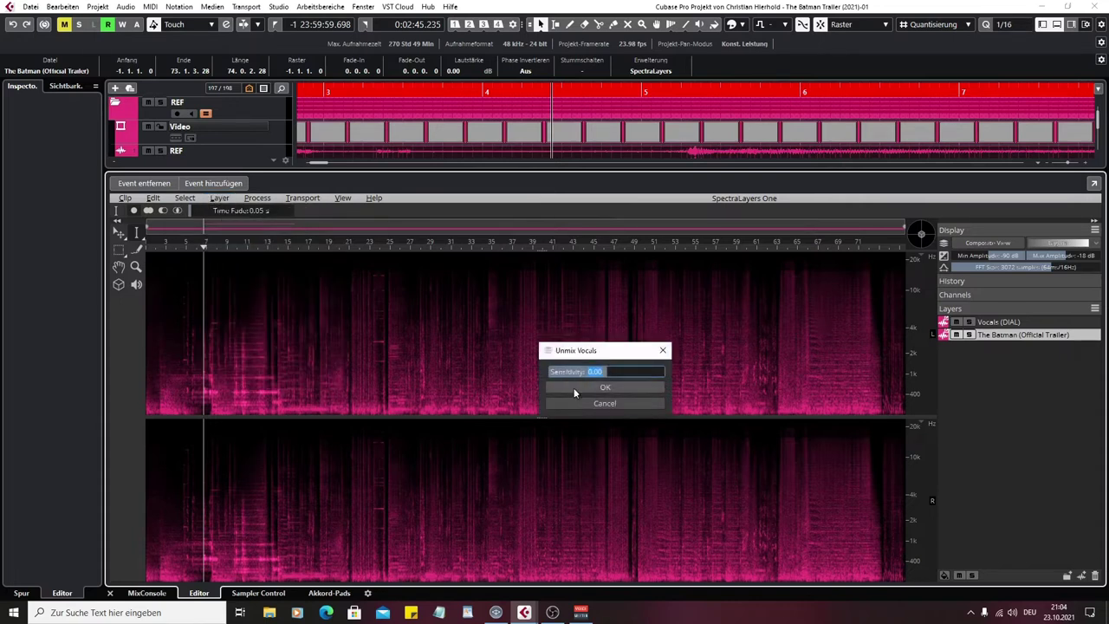
pyautogui.click(574, 387)
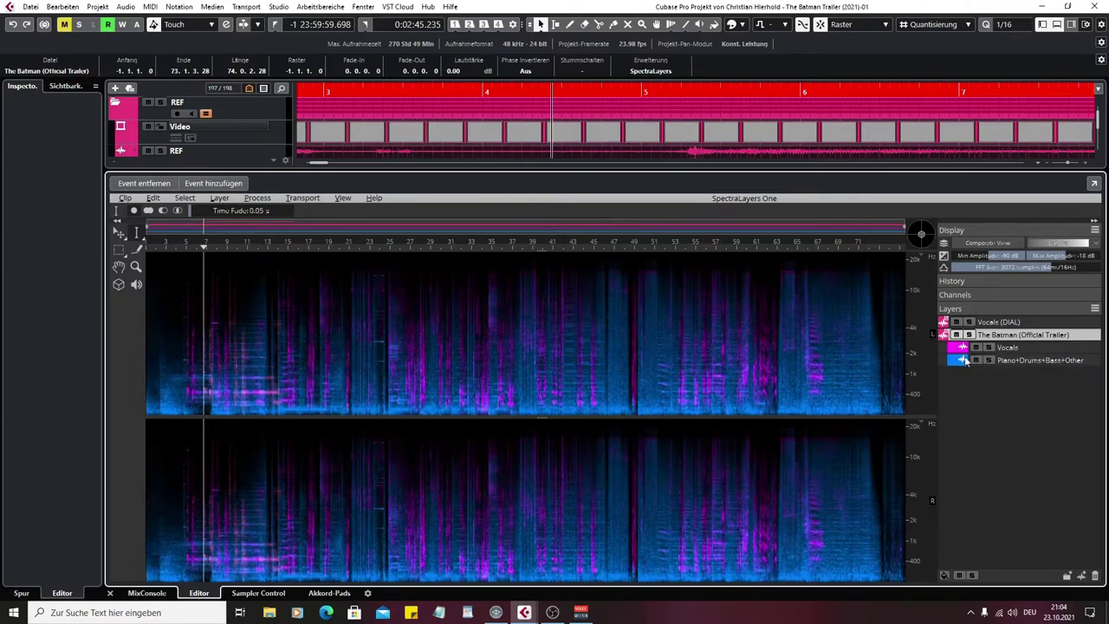
# Solo the Vocals layer to audition the isolated vocals, then unsolo it
pyautogui.click(1026, 348)
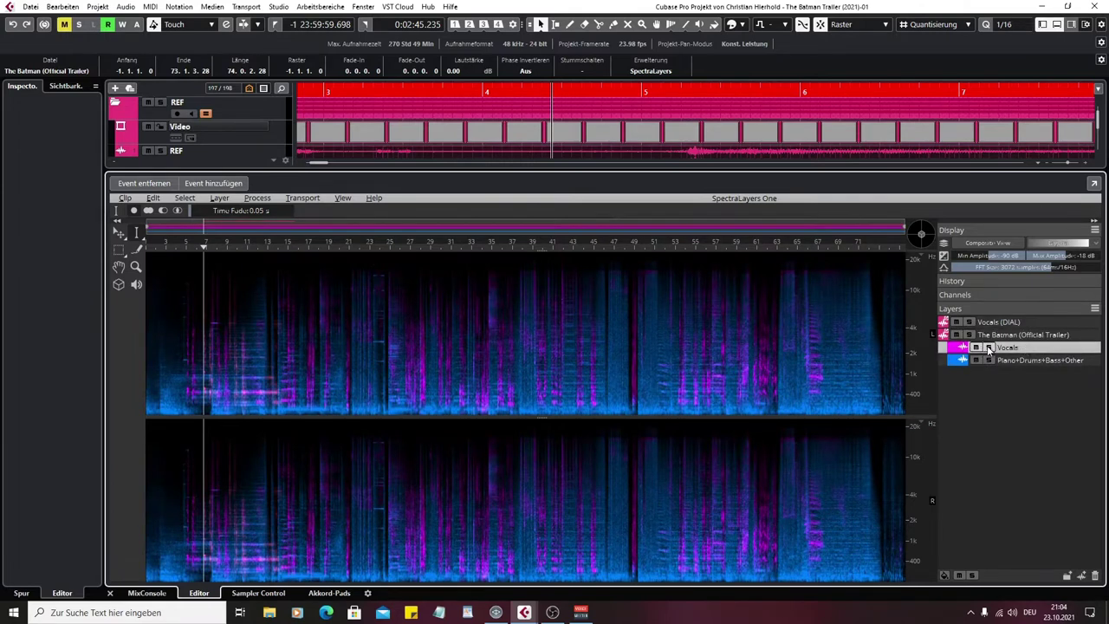
pyautogui.click(988, 347)
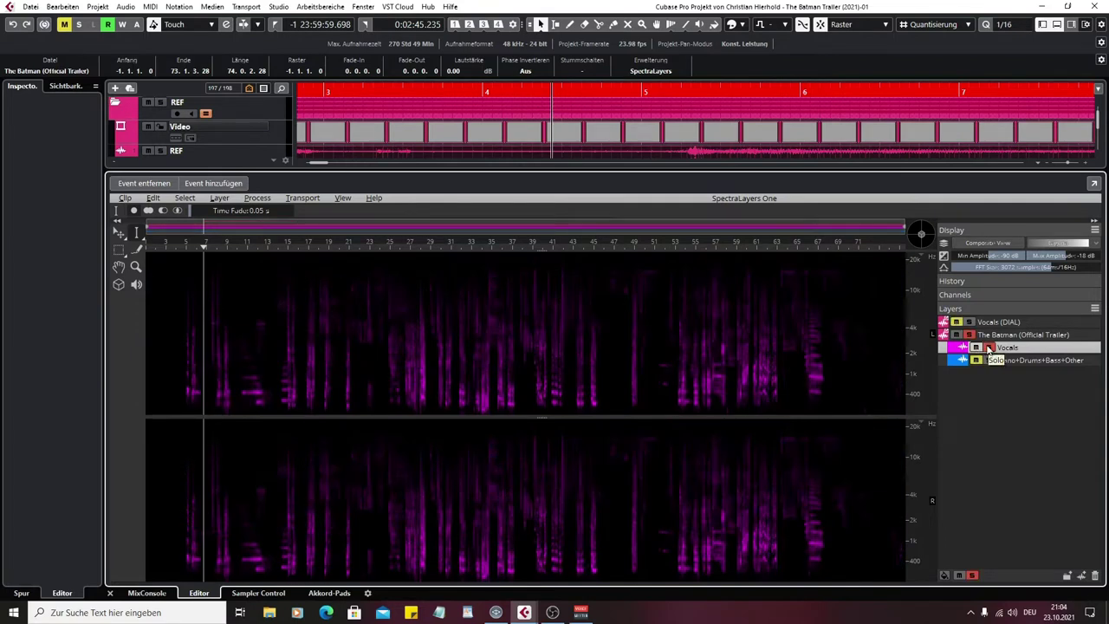
pyautogui.click(989, 348)
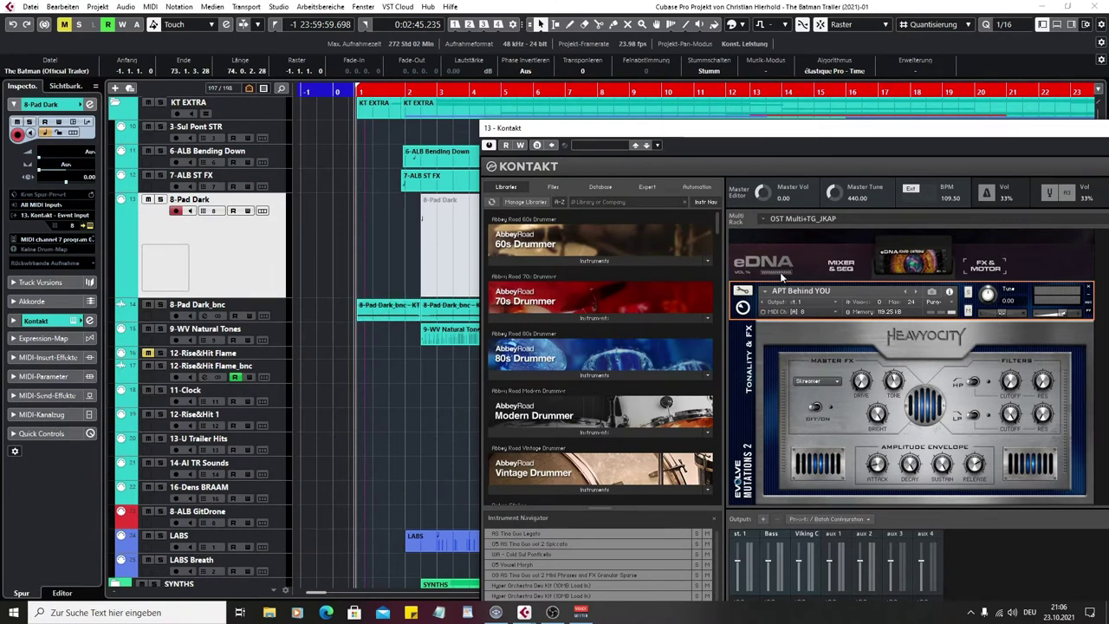
# Reposition the 8-Pad Dark Kontakt window, scroll through its Mutations FX panels, and close it
pyautogui.moveTo(797, 129); pyautogui.dragTo(743, 129)
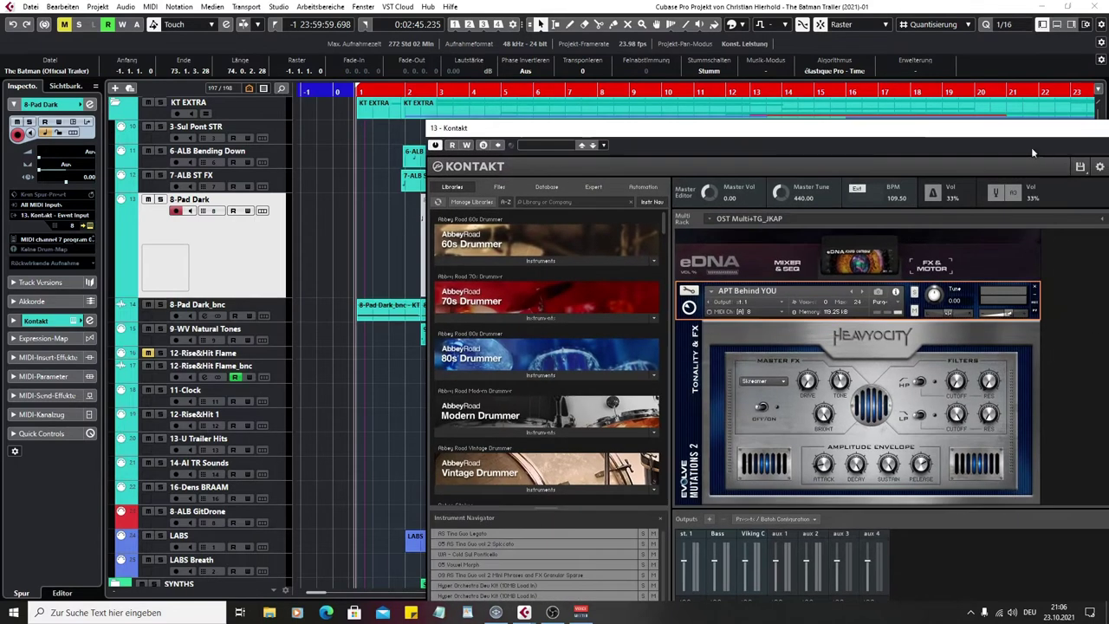
pyautogui.moveTo(1026, 147); pyautogui.dragTo(947, 180)
pyautogui.scroll(5, 1014, 367)
pyautogui.scroll(4, 1013, 367)
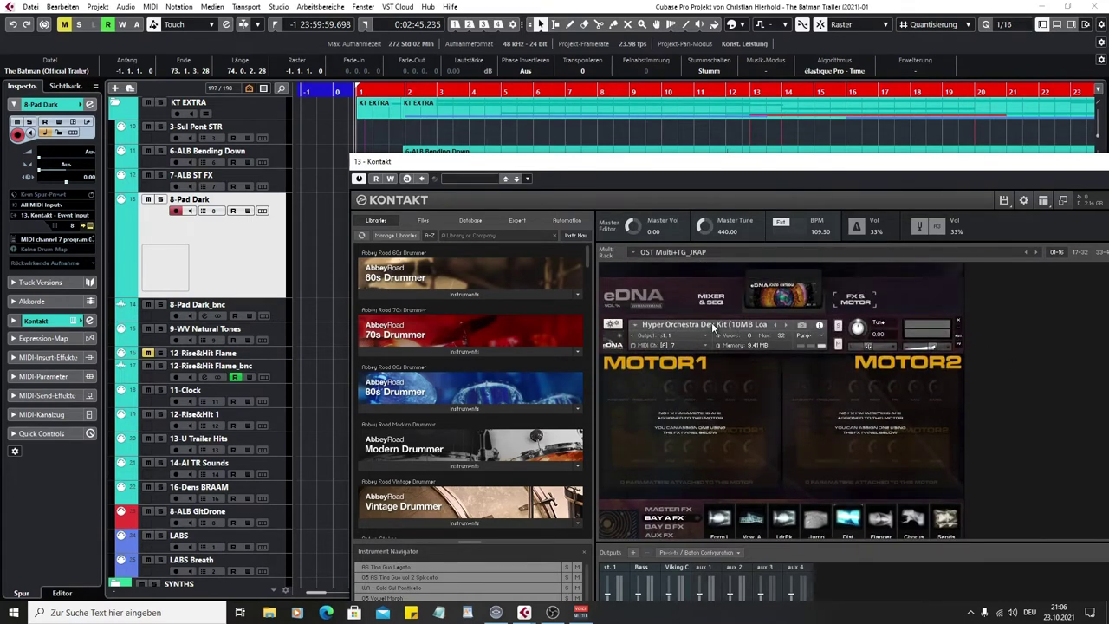
pyautogui.scroll(-1, 1018, 412)
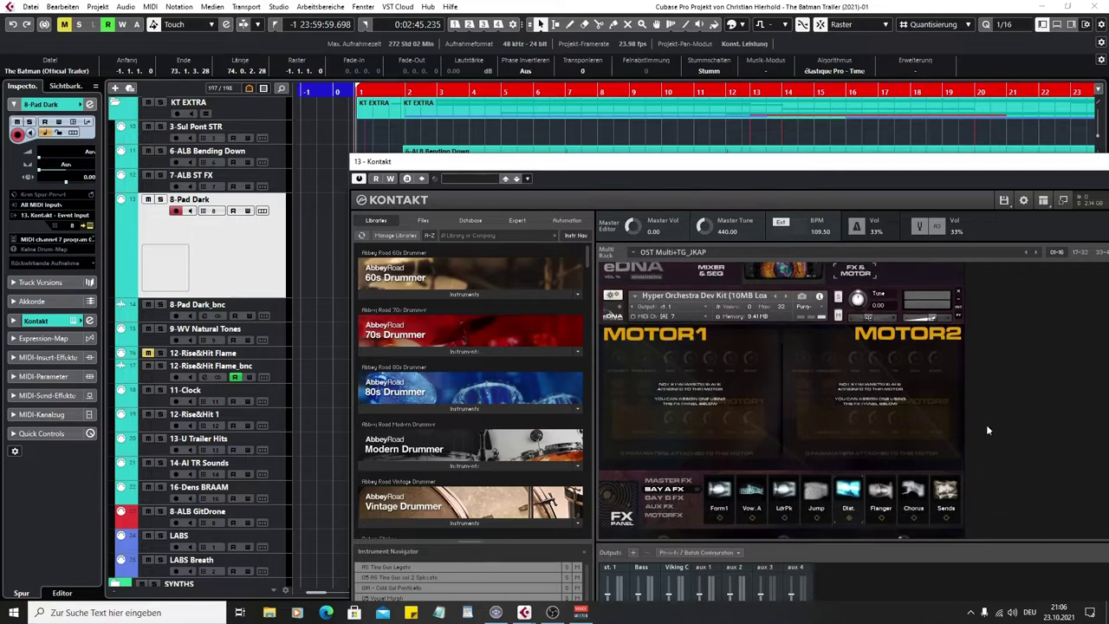
pyautogui.scroll(-1, 985, 424)
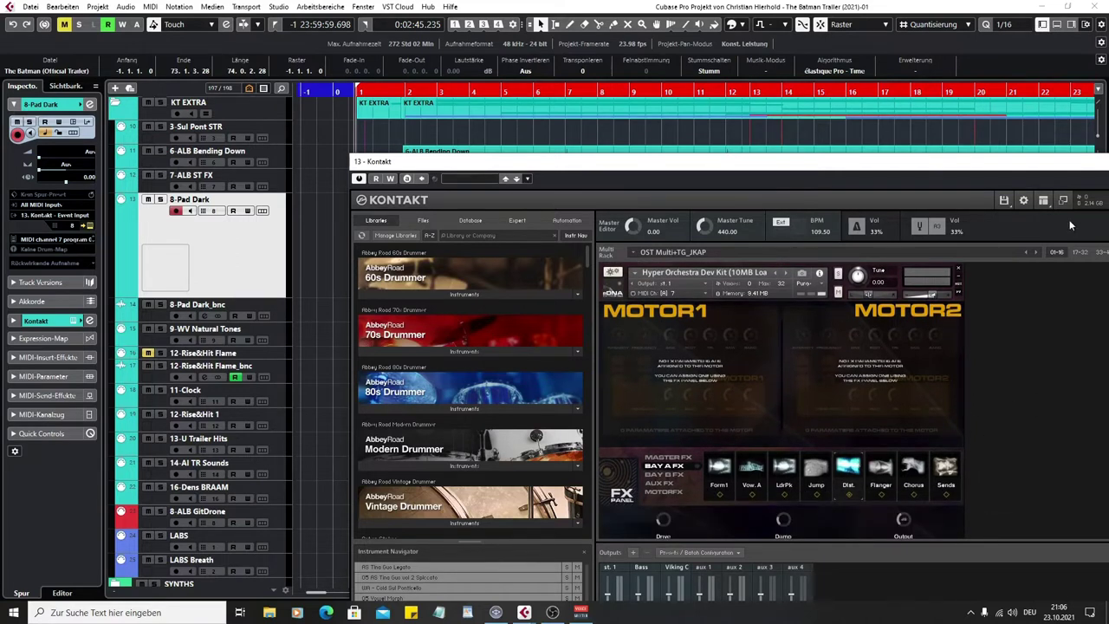
pyautogui.moveTo(1055, 168); pyautogui.dragTo(873, 301)
pyautogui.click(1002, 297)
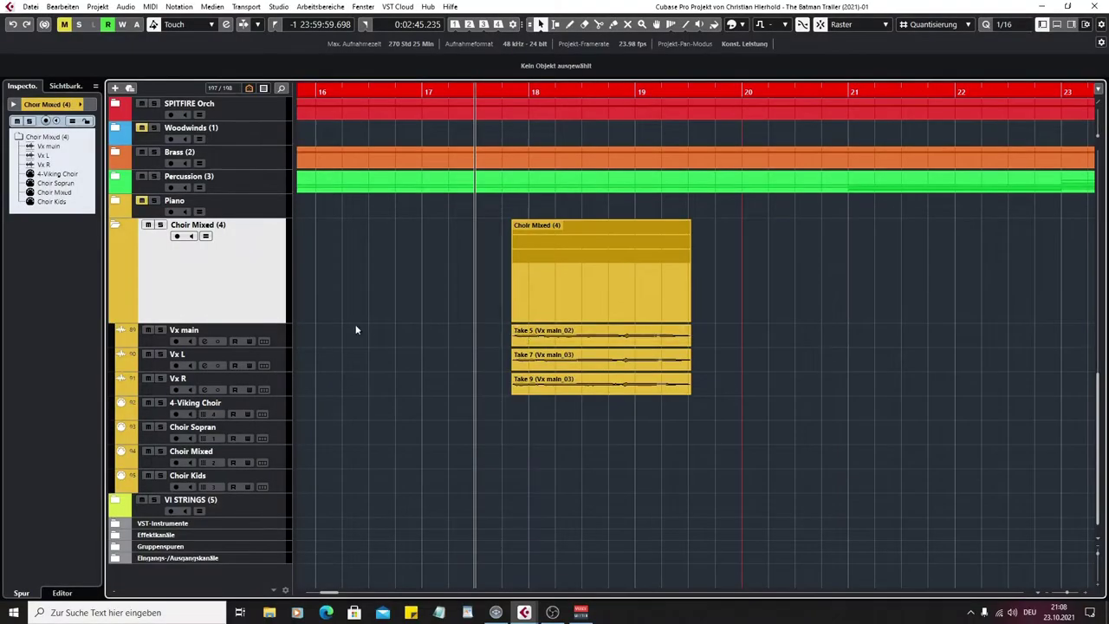
# Enlarge the Vx main, Vx L and Vx R choir tracks, play them back, and zoom out
pyautogui.click(278, 331)
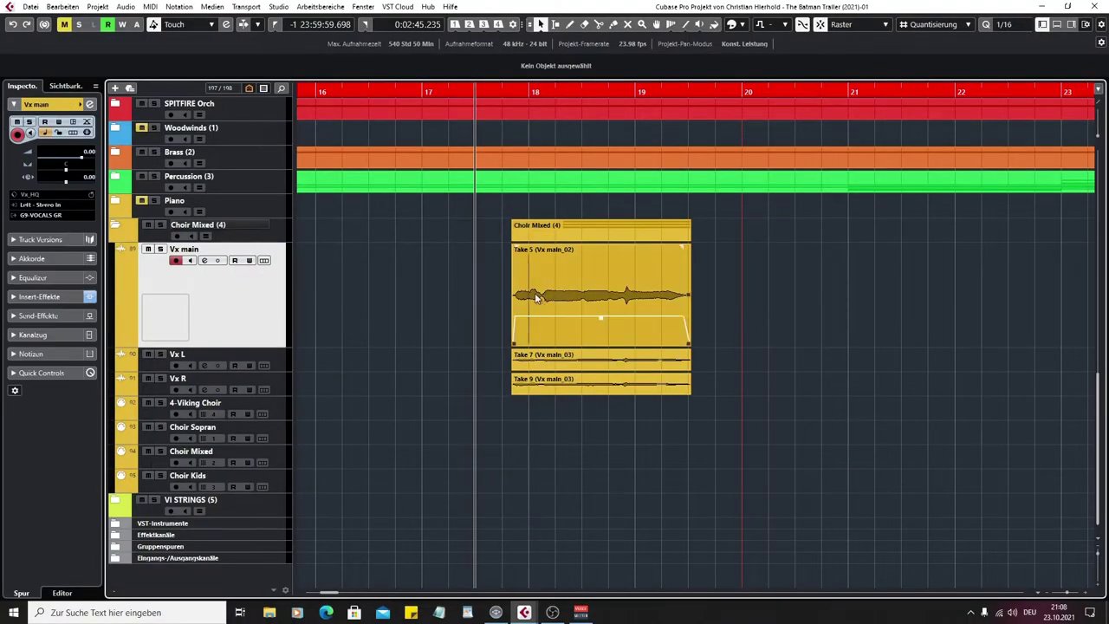
pyautogui.rightClick(267, 355)
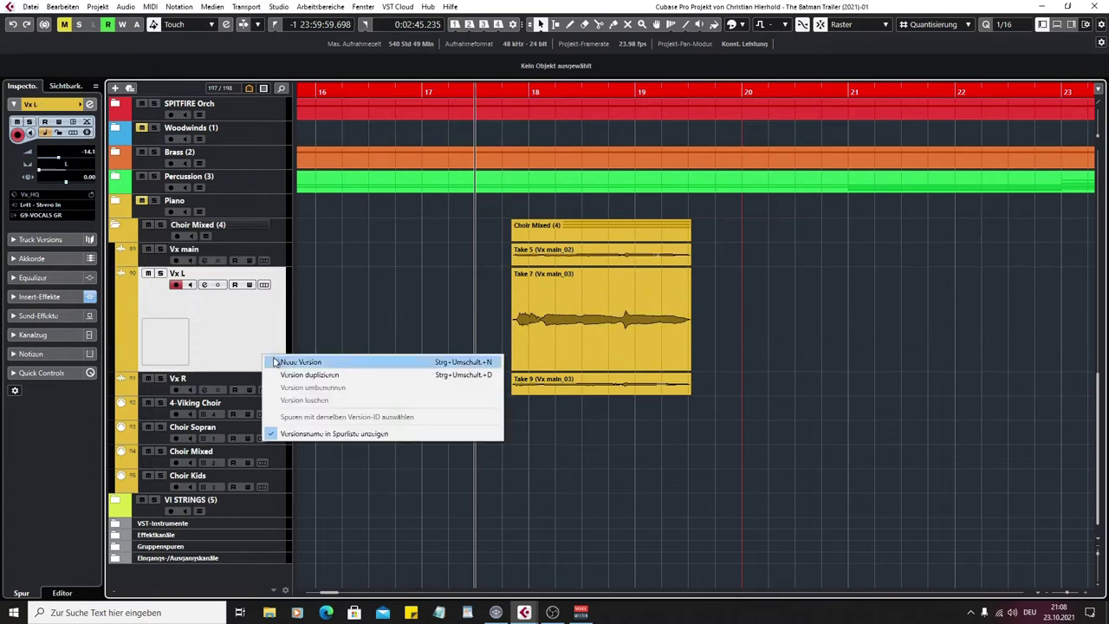
pyautogui.click(241, 377)
pyautogui.click(284, 381)
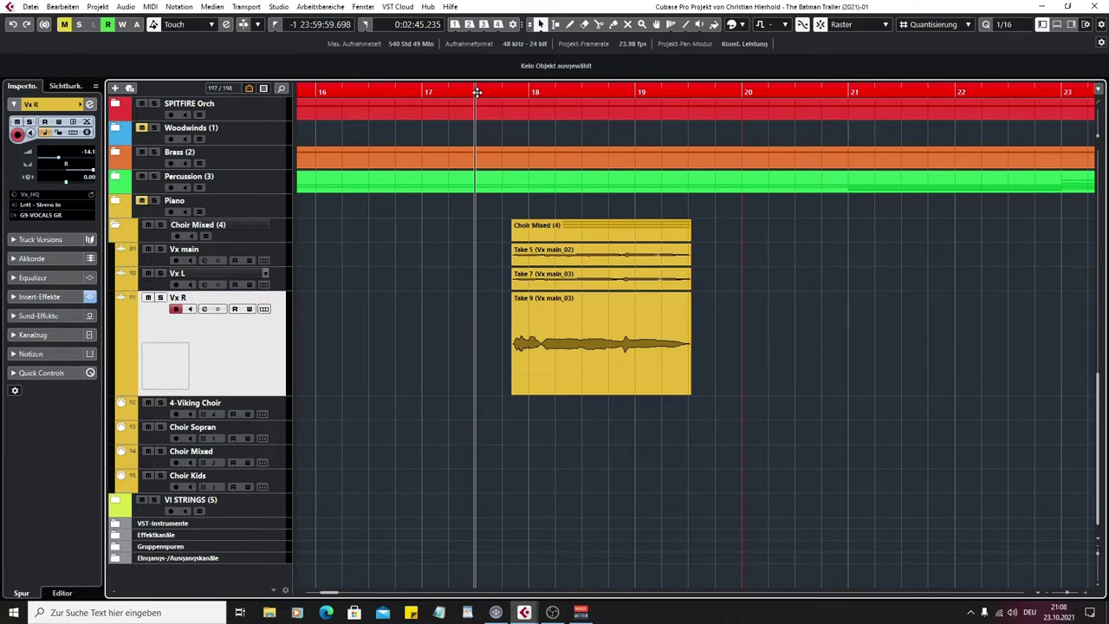
pyautogui.press('space')
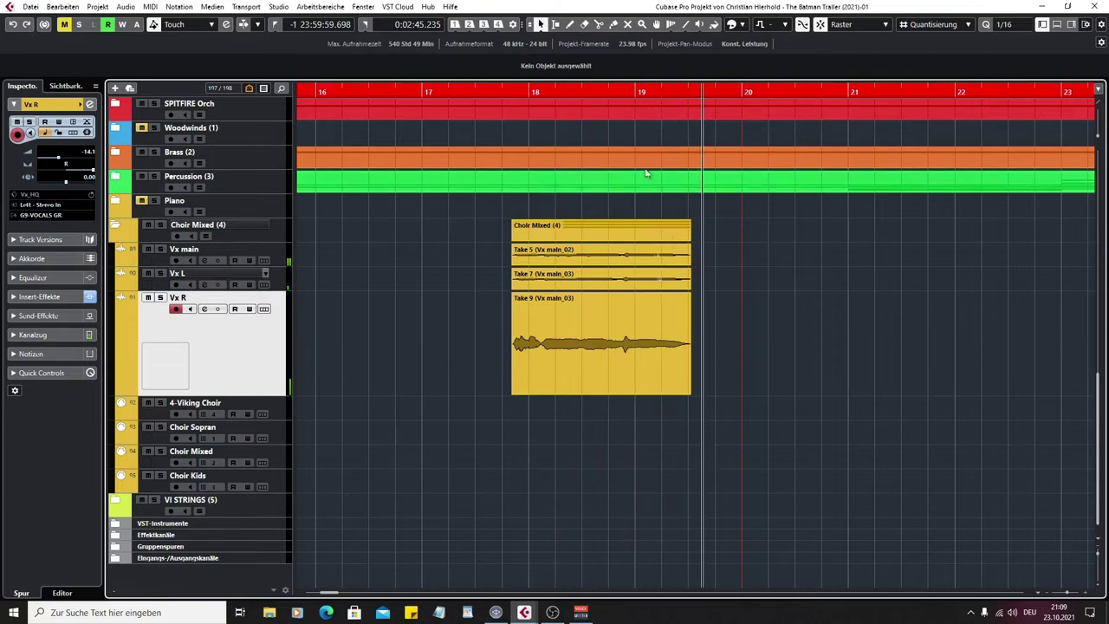
pyautogui.press('g')
pyautogui.press('g')
pyautogui.press('g')
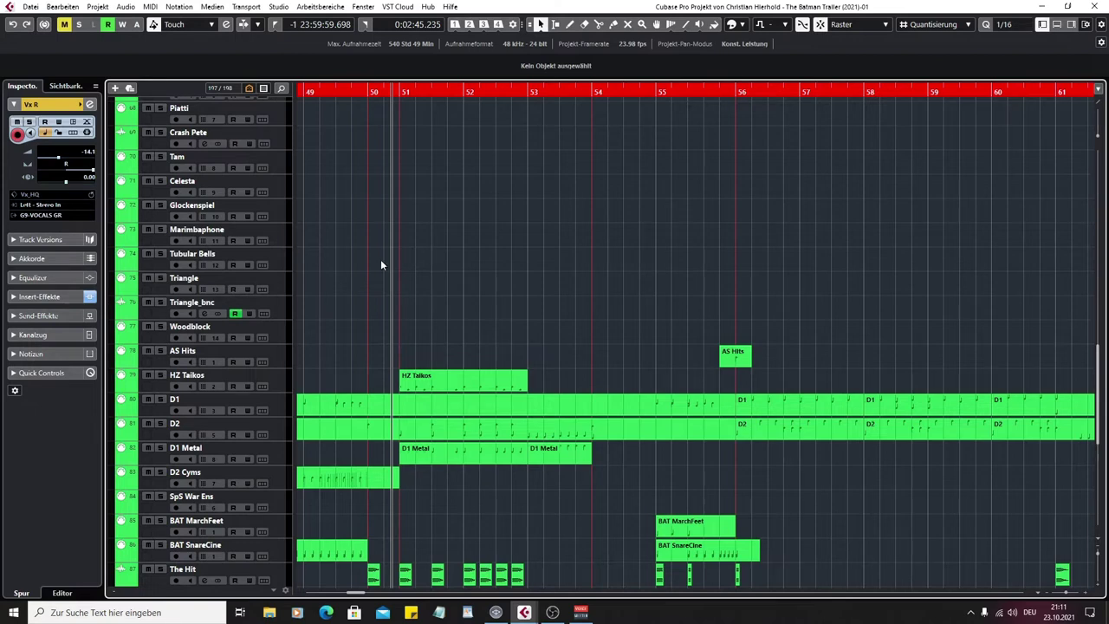
# Play back the percussion tracks around bars 49–61
pyautogui.press('space')
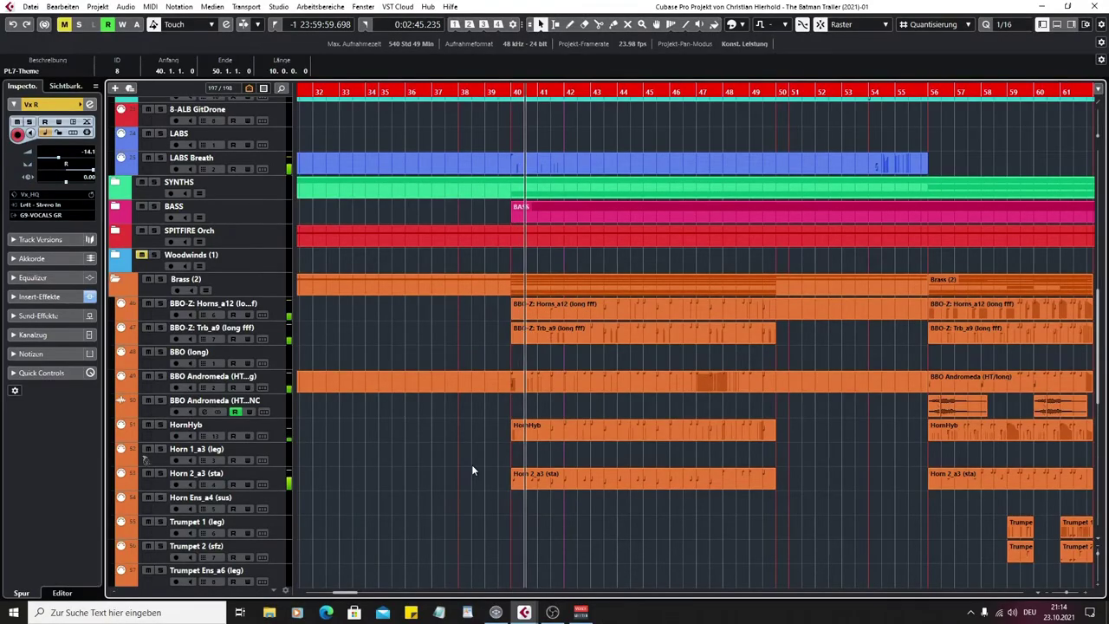
# Scroll to the Brass folder and open the BBO-Z Trb_a9 part in the Key Editor
pyautogui.scroll(-4, 472, 470)
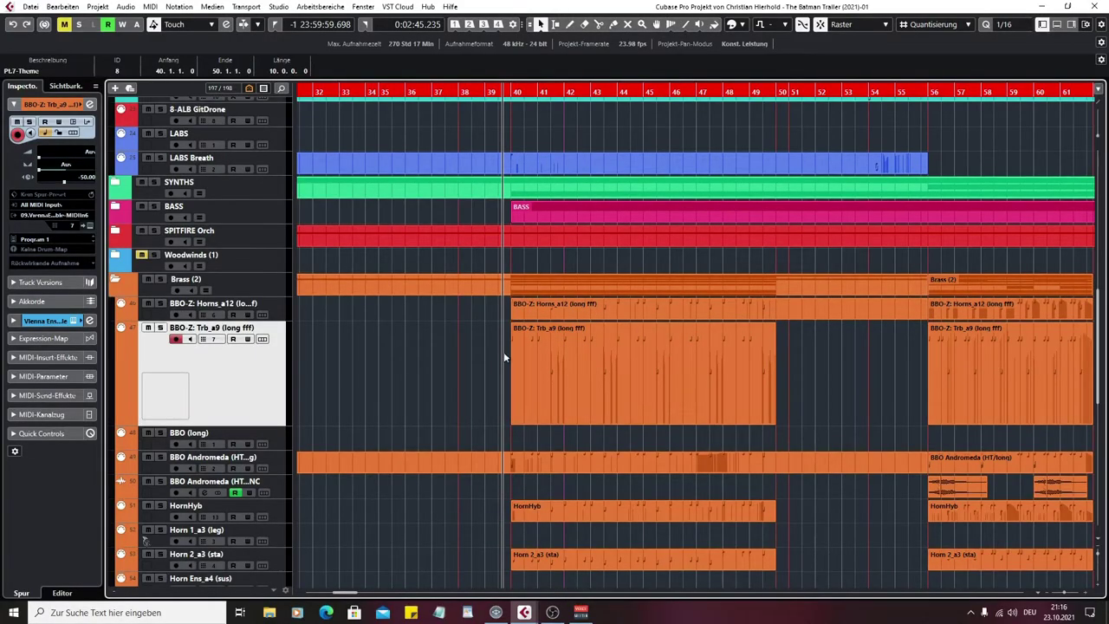
pyautogui.click(549, 358)
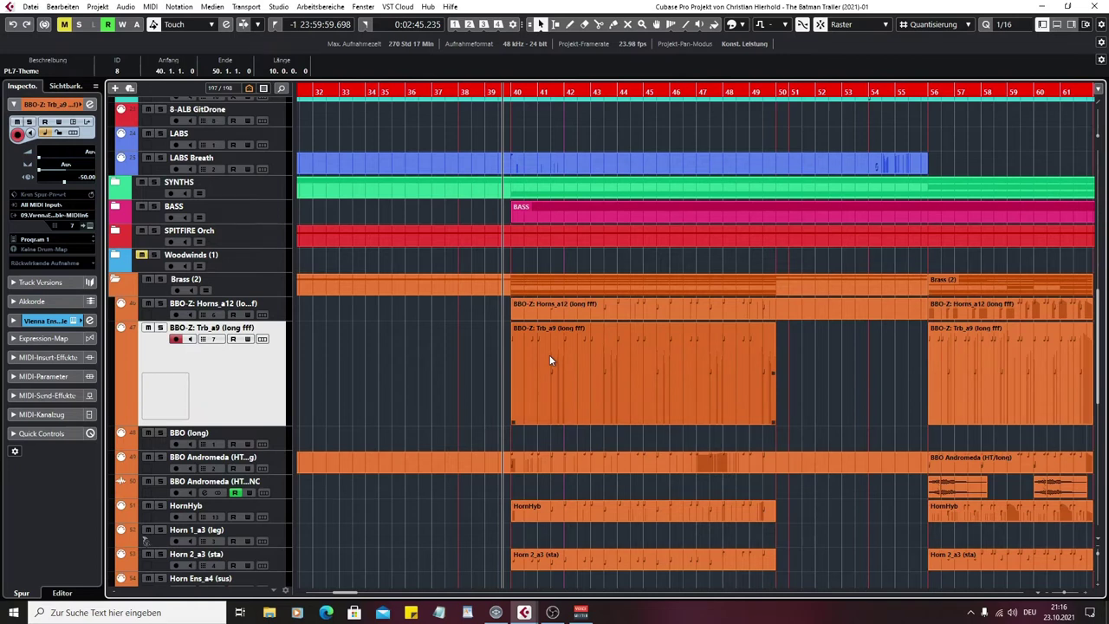
pyautogui.doubleClick(549, 359)
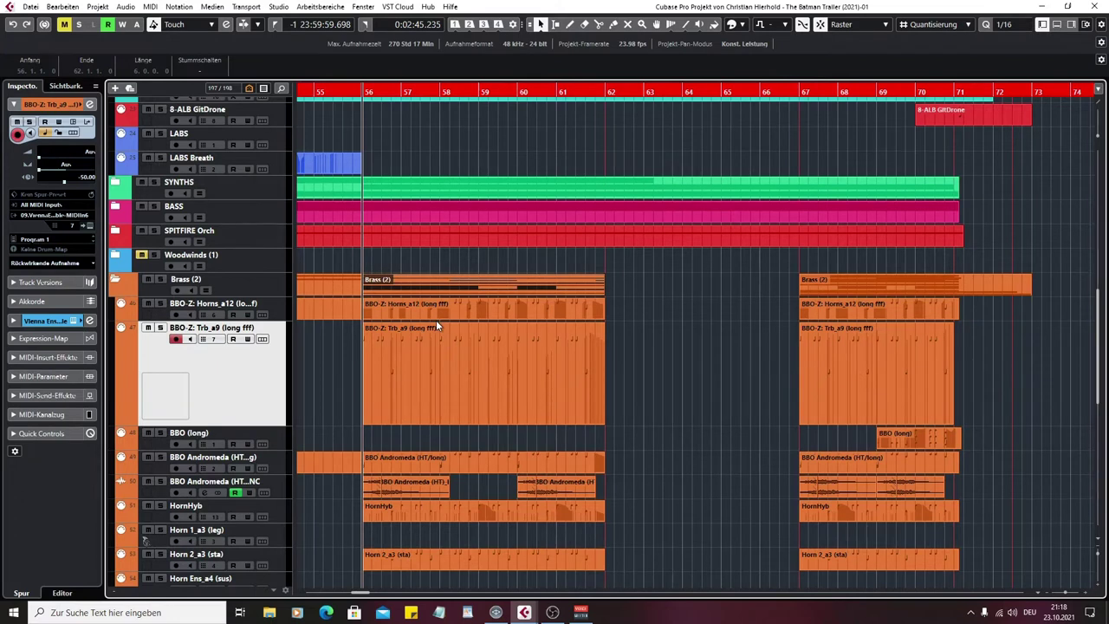
# Play from bar 56 and open the four Brass parts at bars 67–71 in the lower-zone Key Editor
pyautogui.press('space')
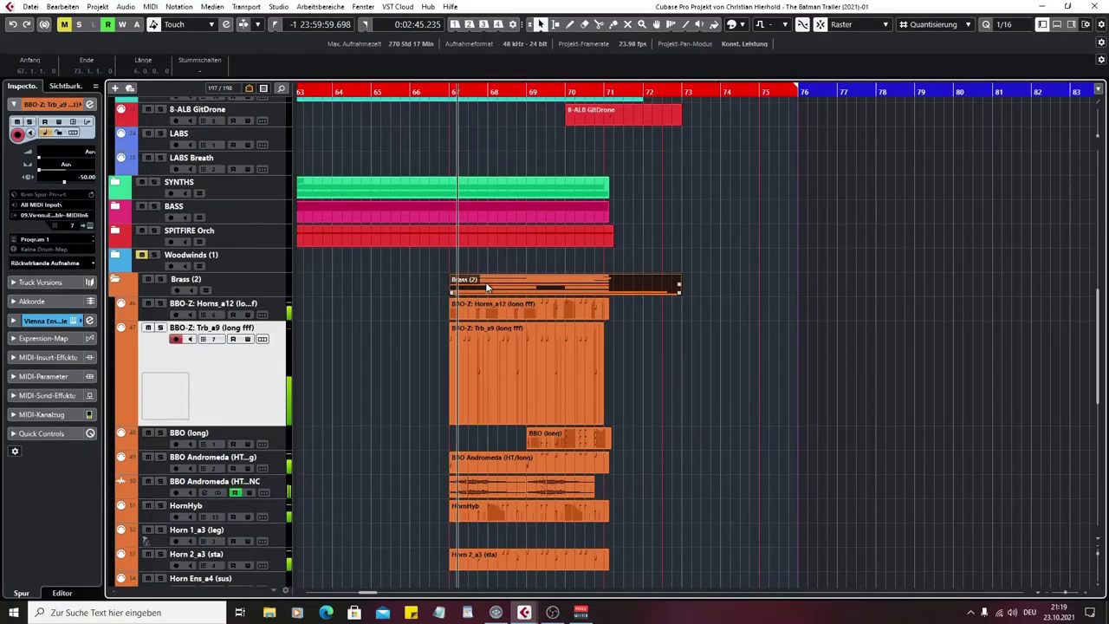
pyautogui.moveTo(436, 309); pyautogui.dragTo(594, 464)
pyautogui.doubleClick(594, 464)
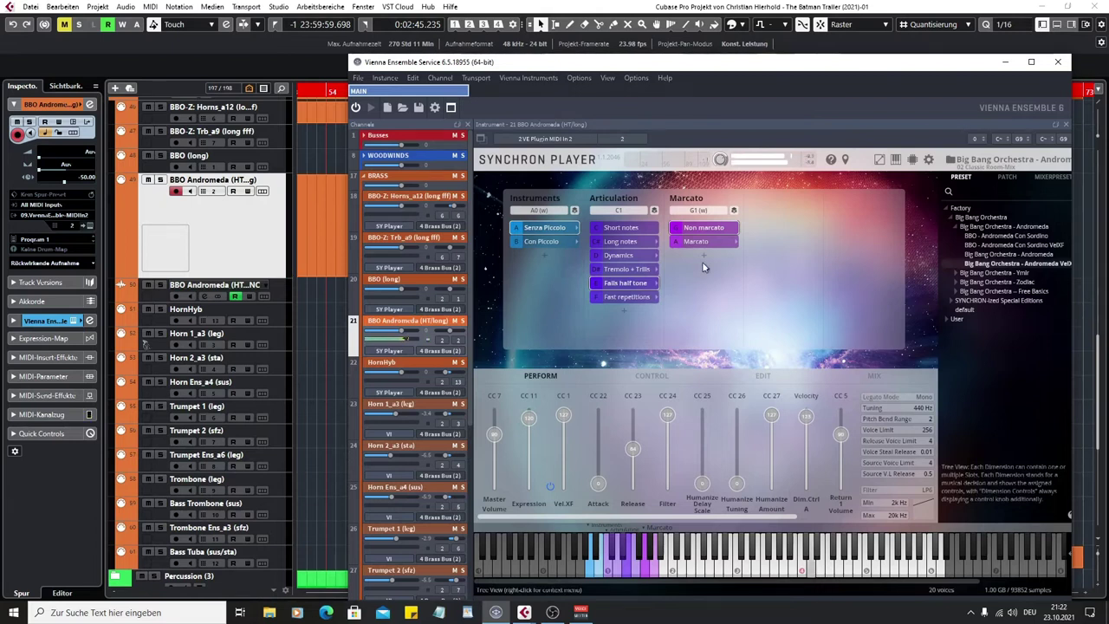
# Close Vienna Ensemble Pro's Andromeda patch and return to the Cubase brass arrangement
pyautogui.click(388, 225)
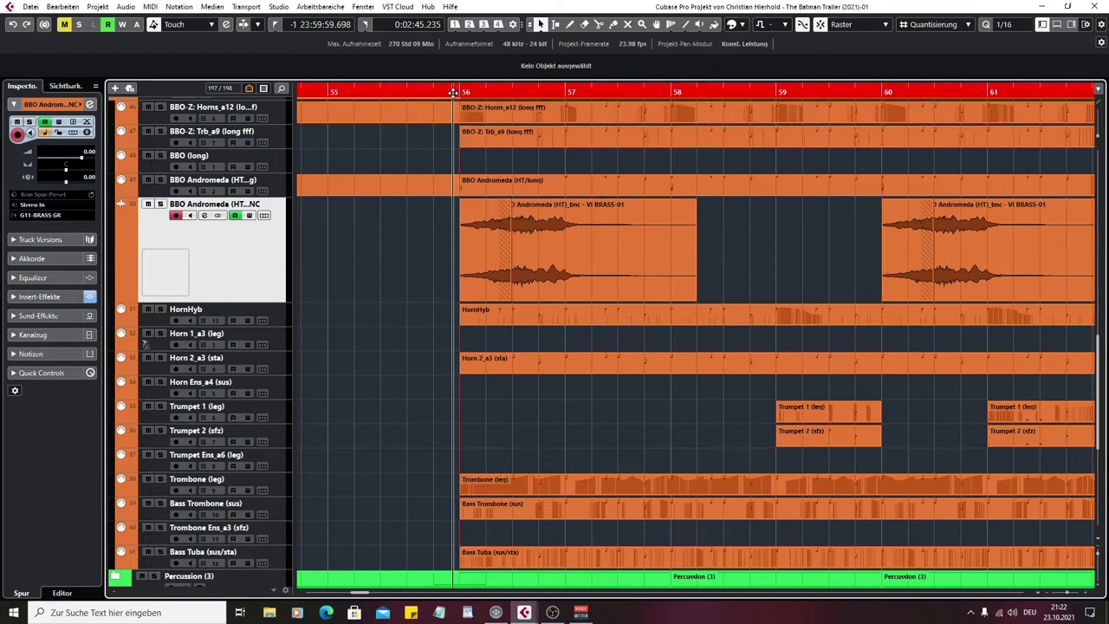
# Play the brass theme and open the ASC BrassThemeSweep part at bars 67–70 in the Key Editor
pyautogui.press('space')
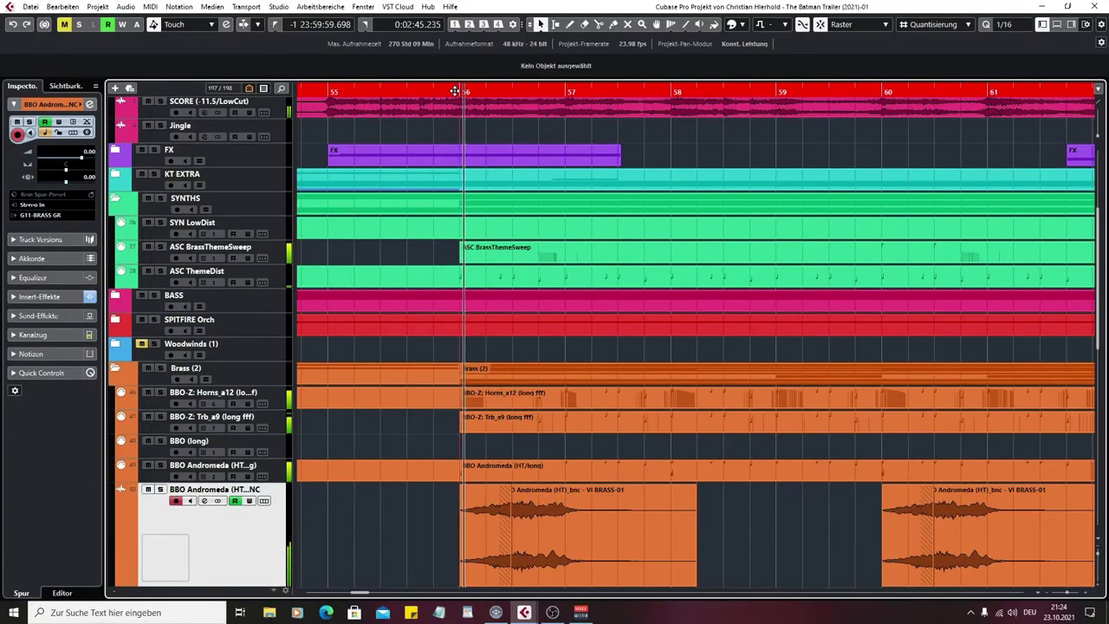
pyautogui.doubleClick(512, 258)
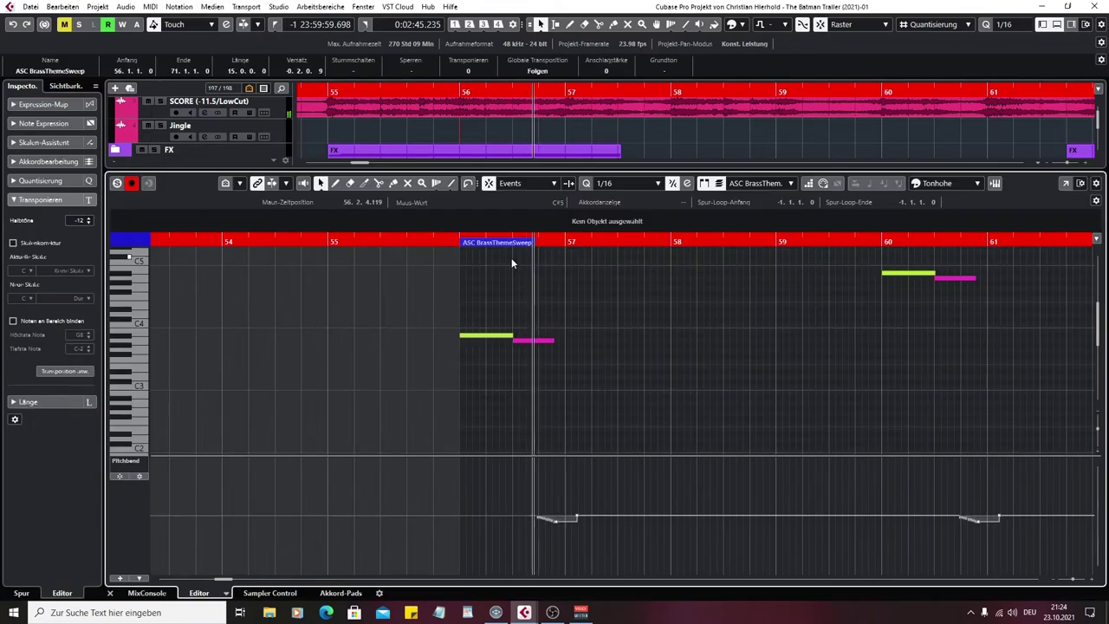
pyautogui.click(1057, 25)
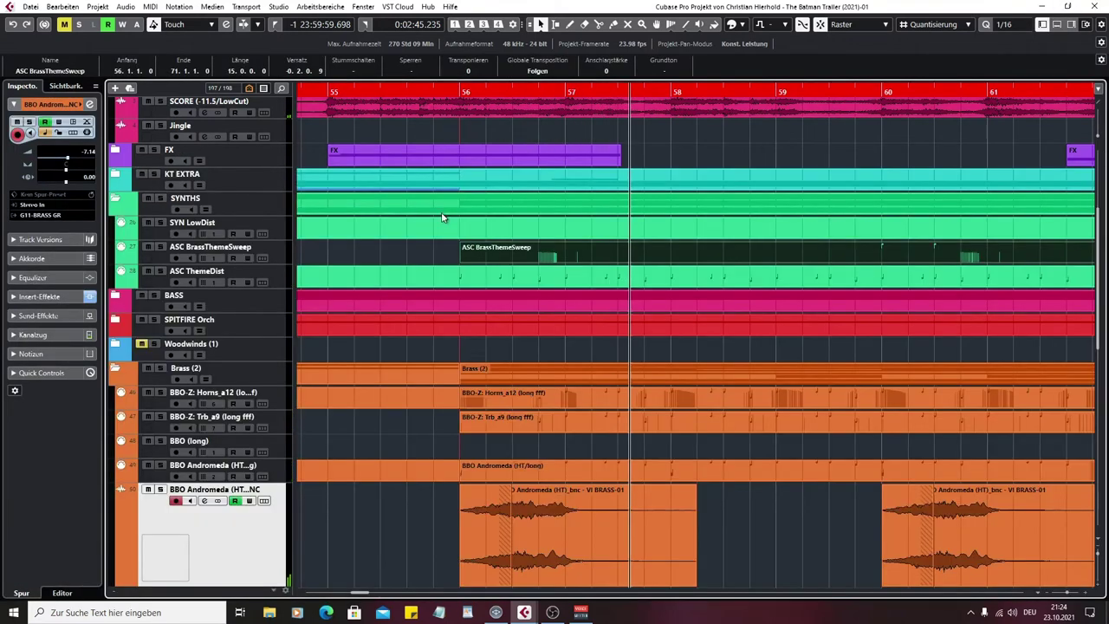
pyautogui.hscroll(8, 442, 217)
pyautogui.scroll(5, 470, 220)
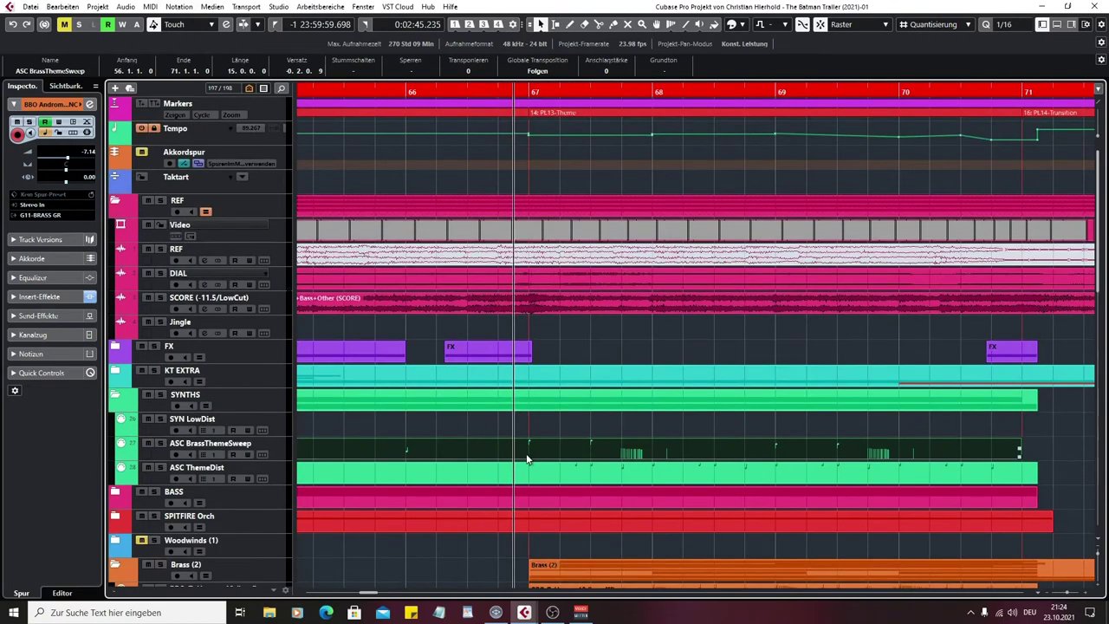
pyautogui.doubleClick(527, 457)
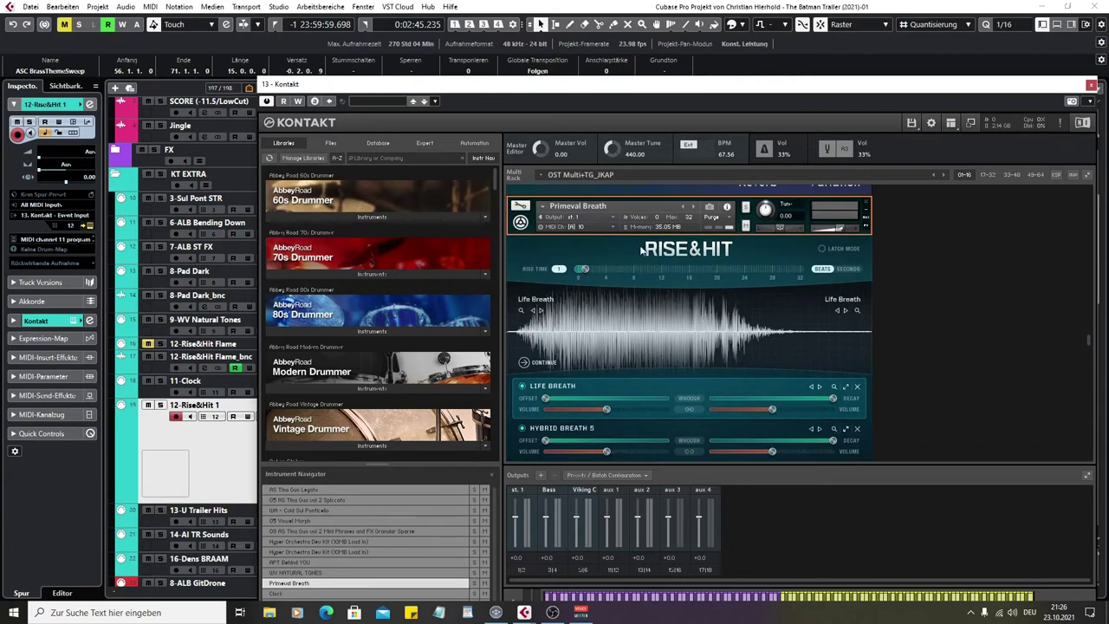
# Close Kontakt, then solo the 12-Rise&Hit 1 track and audition the riser alone
pyautogui.click(1091, 86)
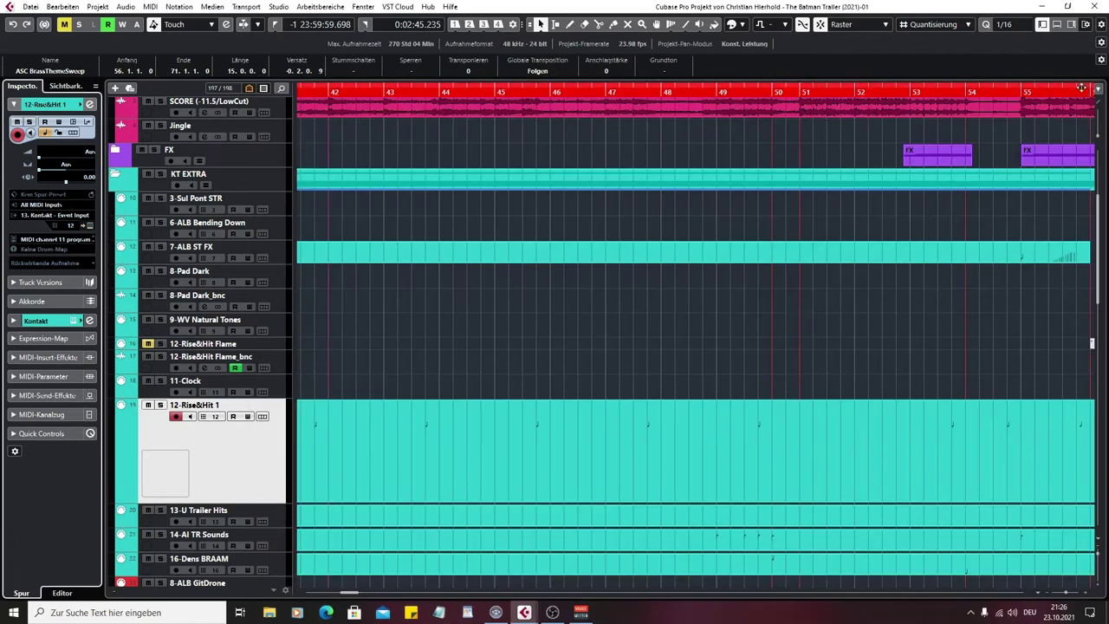
pyautogui.scroll(-2, 468, 338)
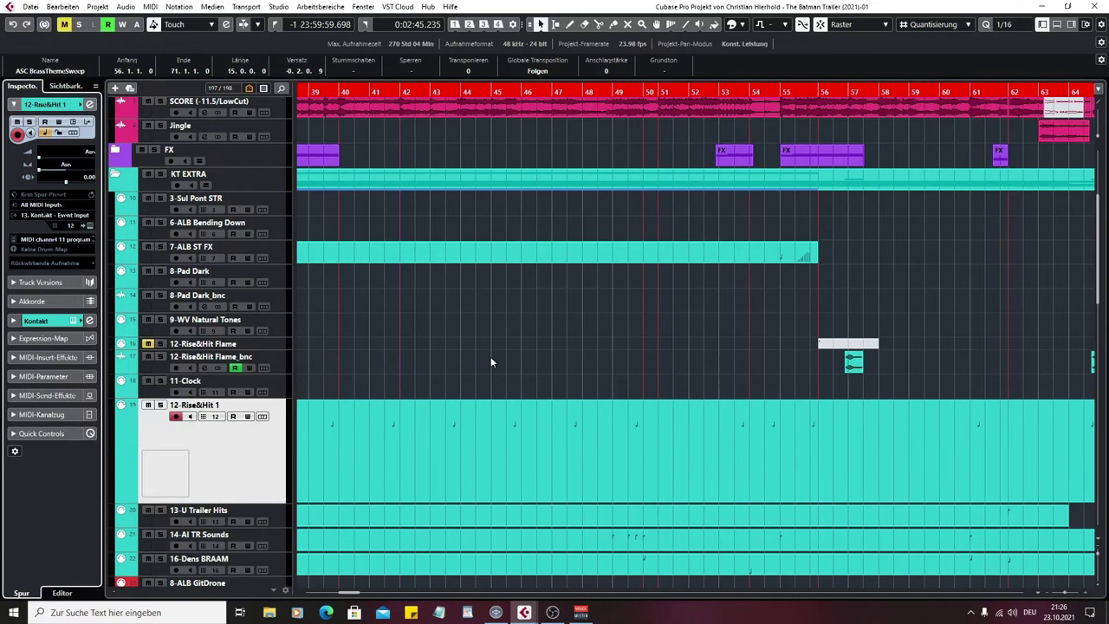
pyautogui.hscroll(-3, 490, 362)
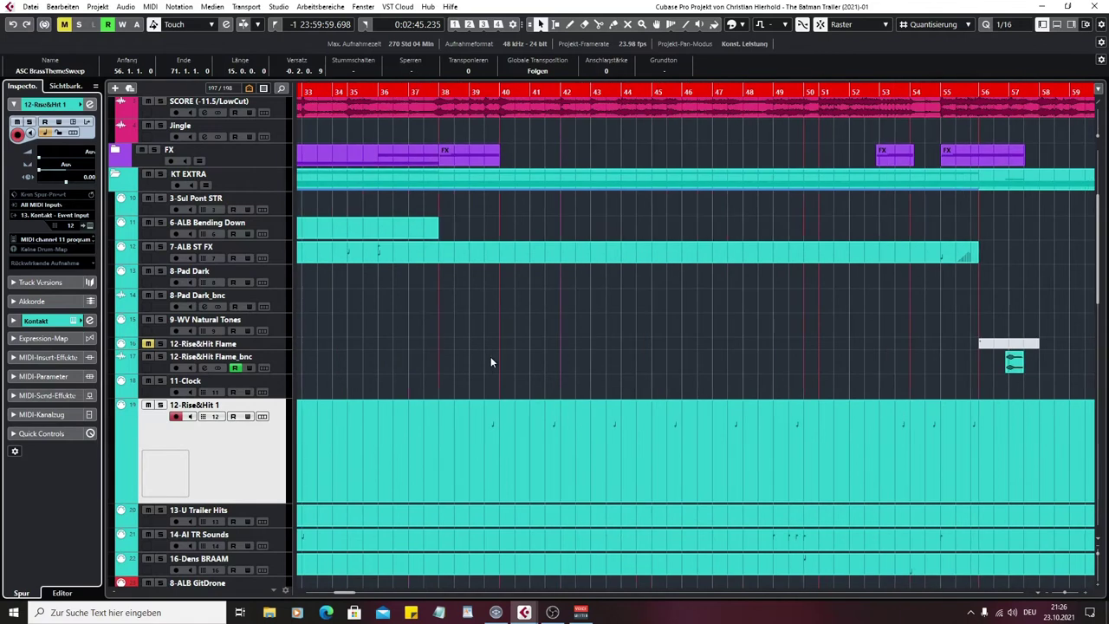
pyautogui.click(160, 404)
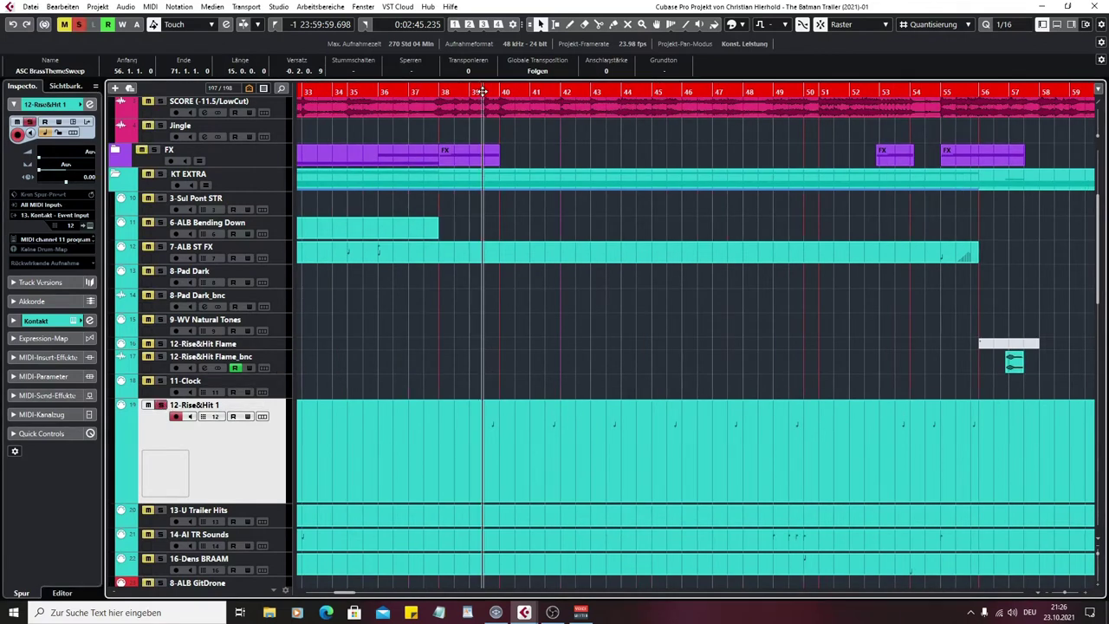
pyautogui.press('space')
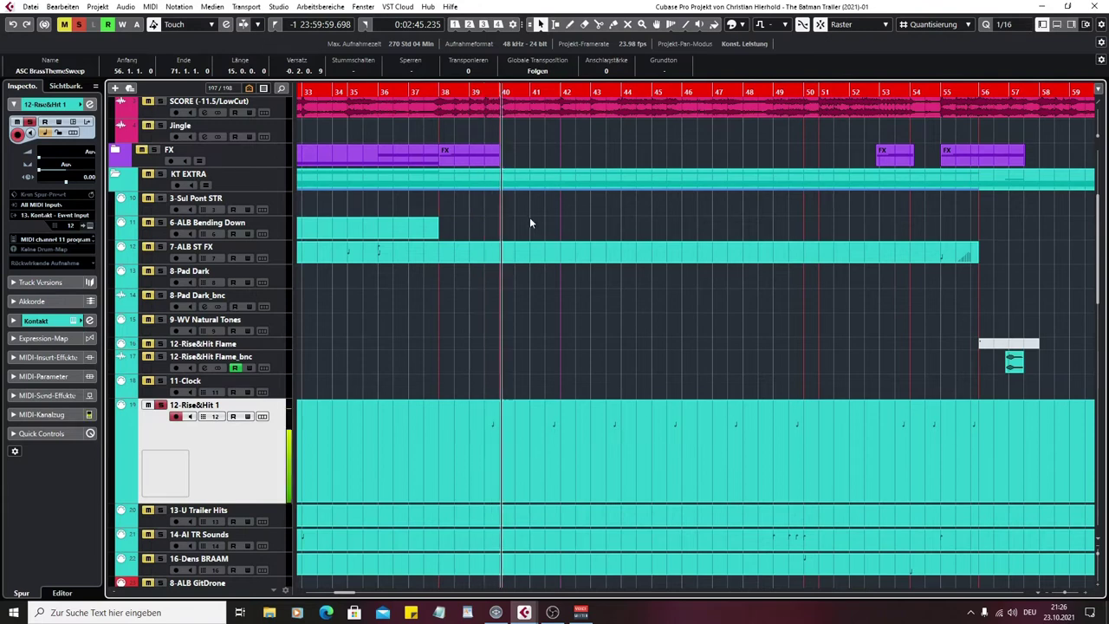
pyautogui.press('space')
# Unsolo Rise&Hit 1, zoom to bars 54–61, and solo and play the Flame_bnc hit
pyautogui.hscroll(7, 546, 384)
pyautogui.click(159, 404)
pyautogui.click(216, 356)
pyautogui.press('h')
pyautogui.press('h')
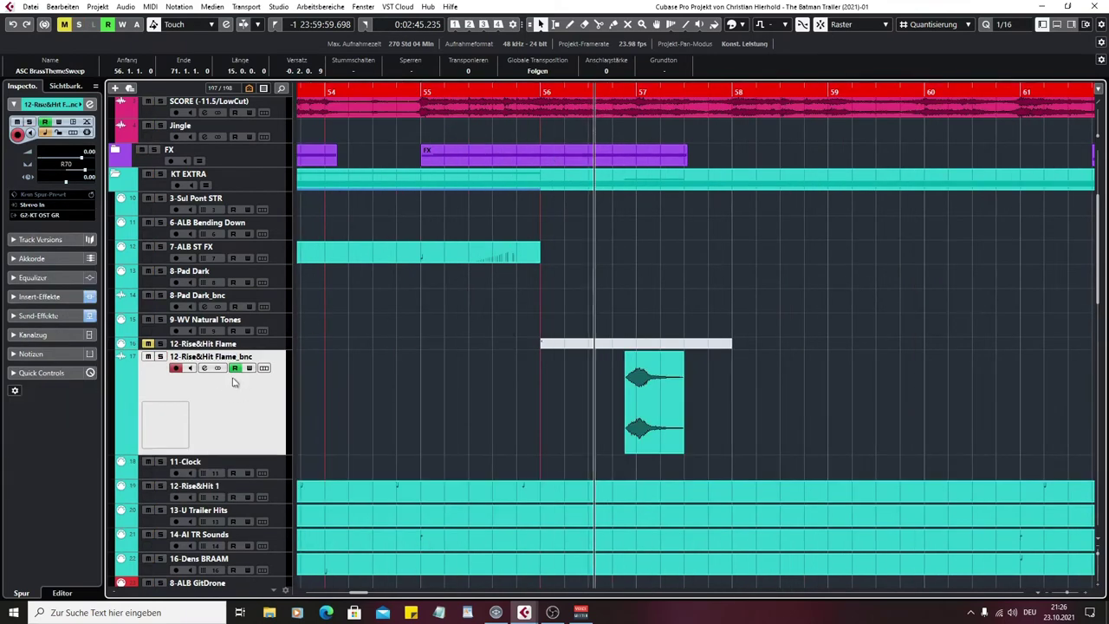
pyautogui.click(162, 358)
pyautogui.press('space')
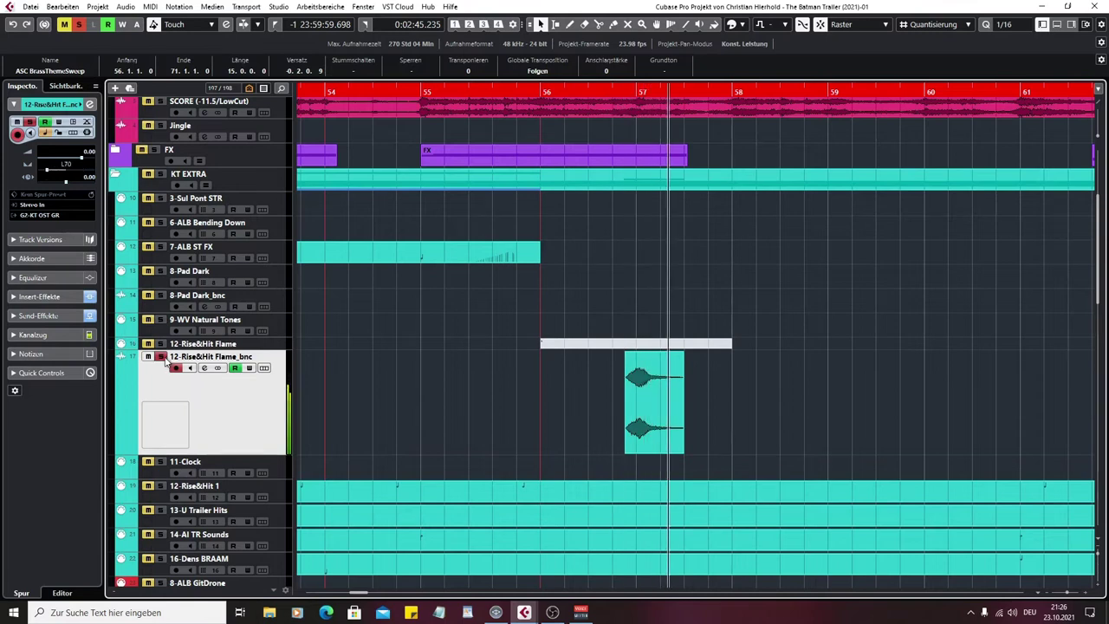
# Show Flame_bnc's insert effects and open the Dr Drive and Octaver settings
pyautogui.click(39, 297)
pyautogui.click(27, 206)
pyautogui.click(28, 217)
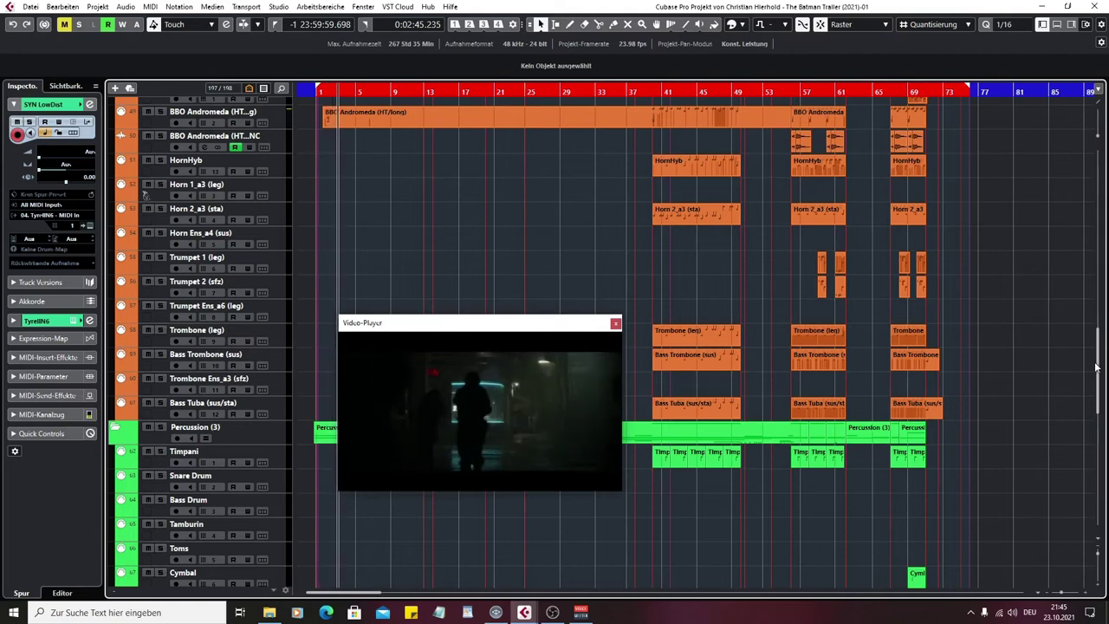
pyautogui.moveTo(1097, 364); pyautogui.dragTo(1087, 260)
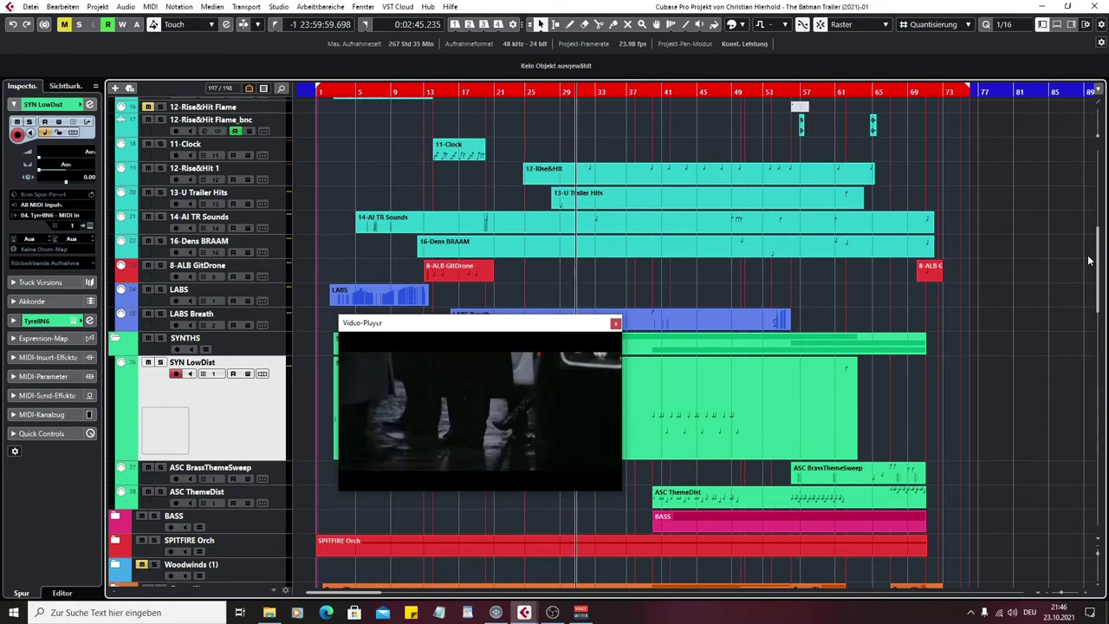
# Select the brass parts and review the BBO Andromeda audio in the audio editor
pyautogui.moveTo(1097, 257); pyautogui.dragTo(1101, 316)
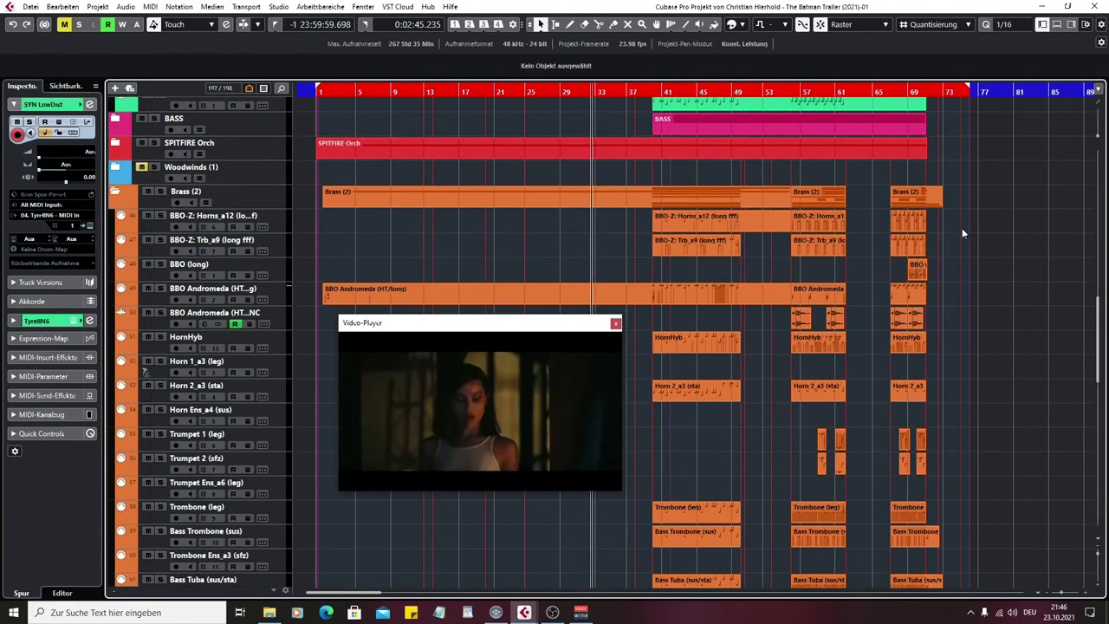
pyautogui.moveTo(969, 221); pyautogui.dragTo(681, 554)
pyautogui.hotkey('ctrl', 'e')
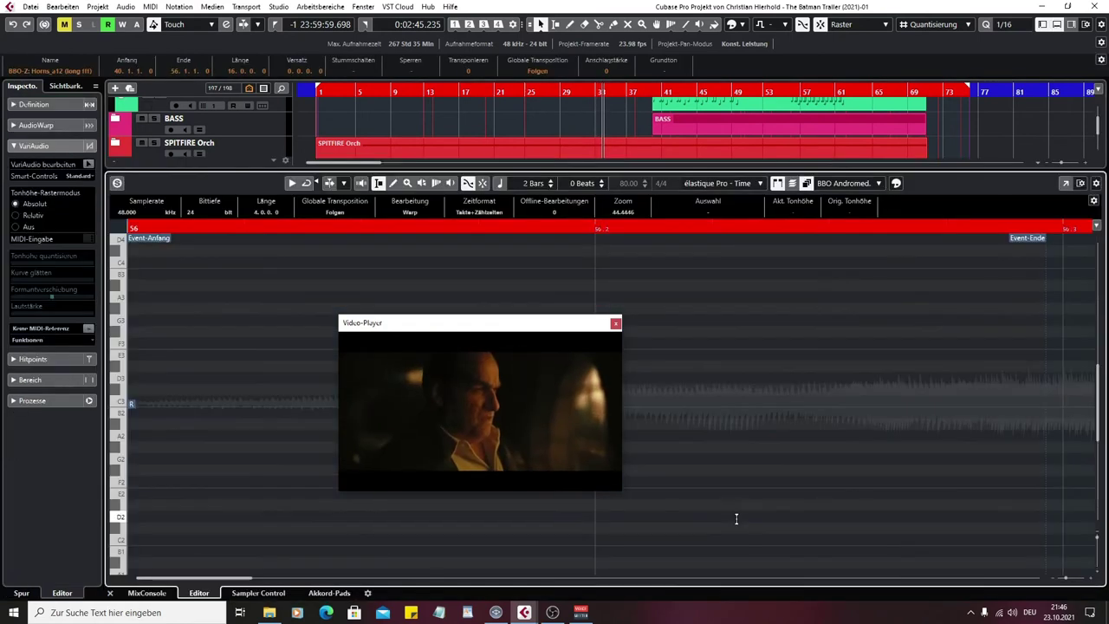
pyautogui.click(1057, 27)
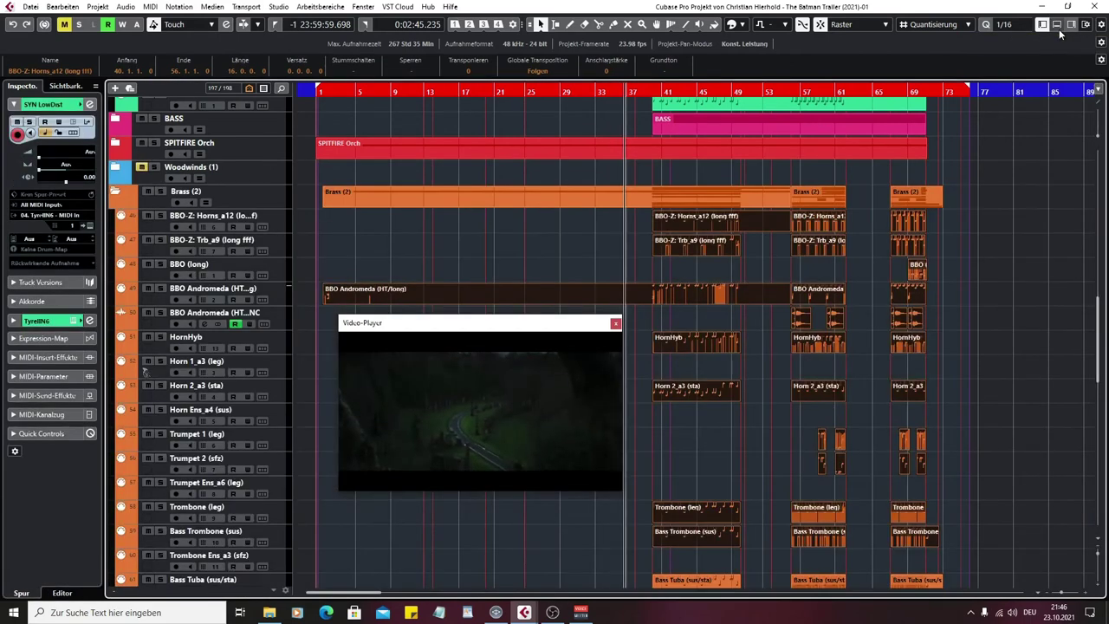
# Deselect everything and inspect the BBO-Z: Trb_a9 part's notes in the note editor
pyautogui.click(1002, 248)
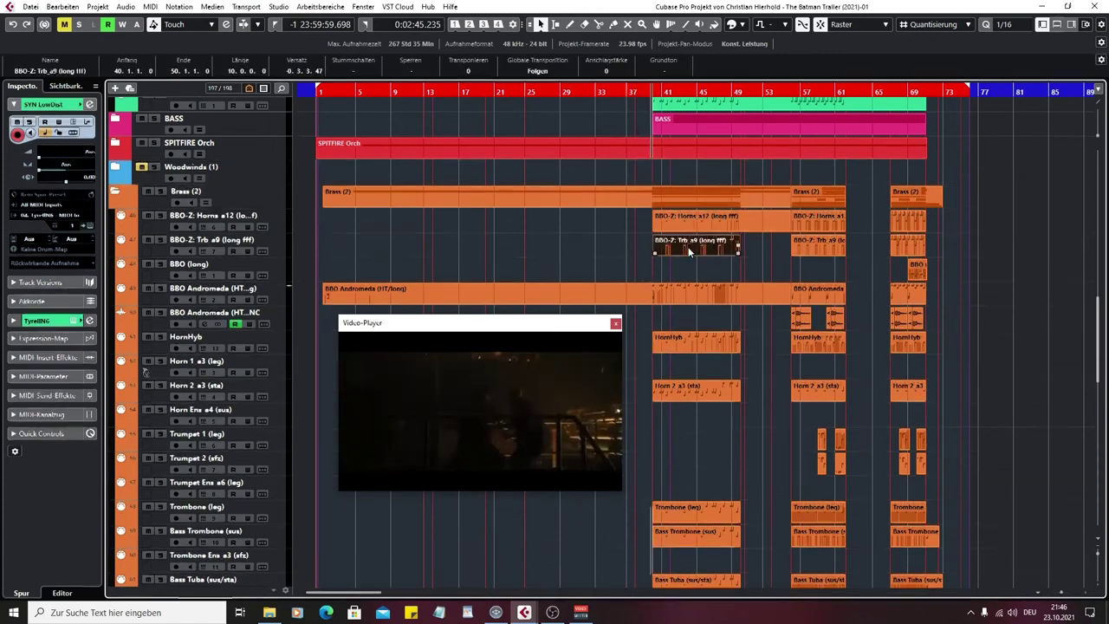
pyautogui.doubleClick(682, 248)
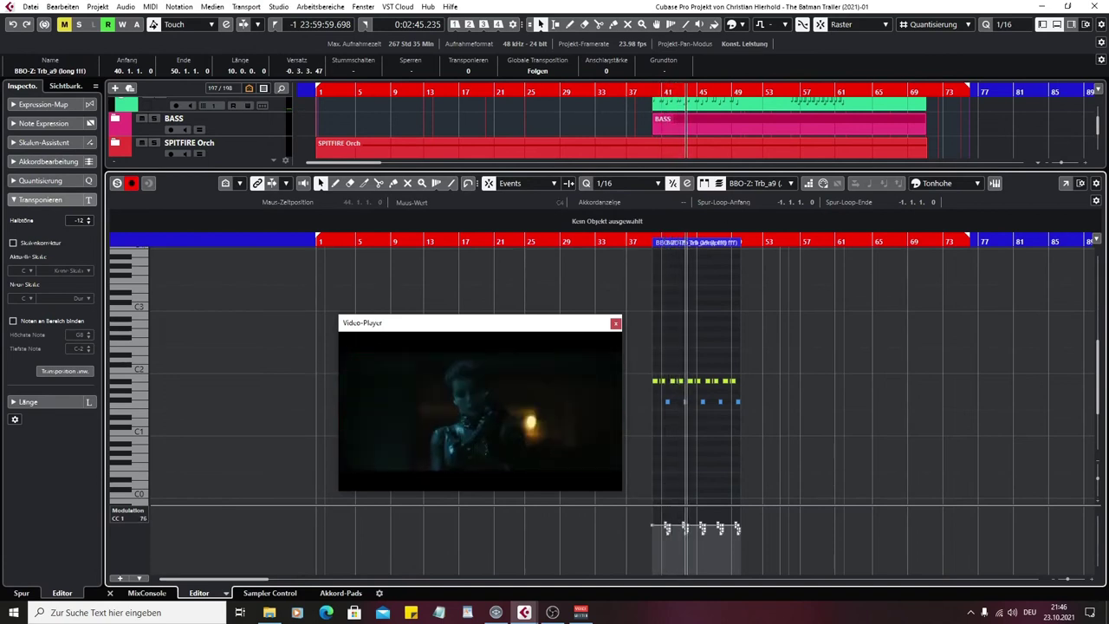
pyautogui.click(1058, 26)
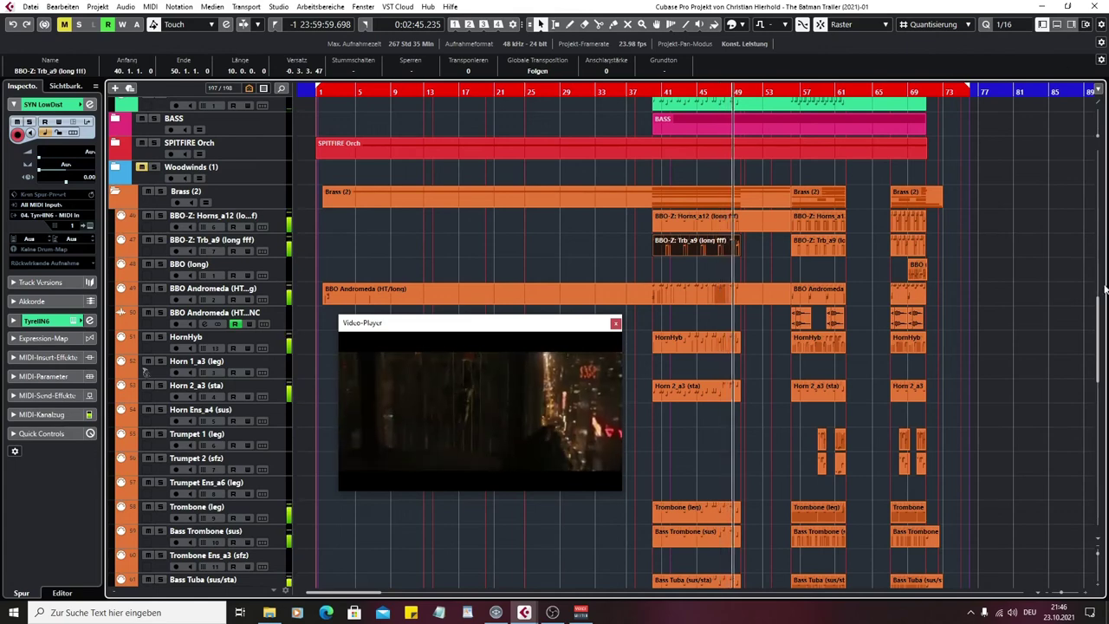
pyautogui.moveTo(1104, 298); pyautogui.dragTo(1103, 102)
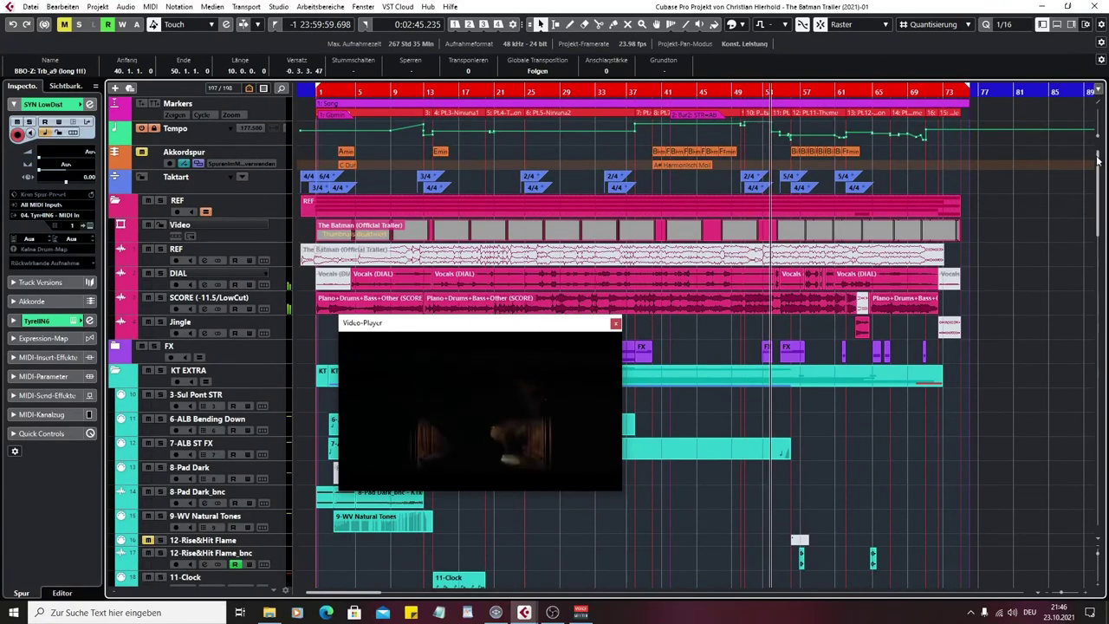
pyautogui.moveTo(1098, 161); pyautogui.dragTo(1098, 206)
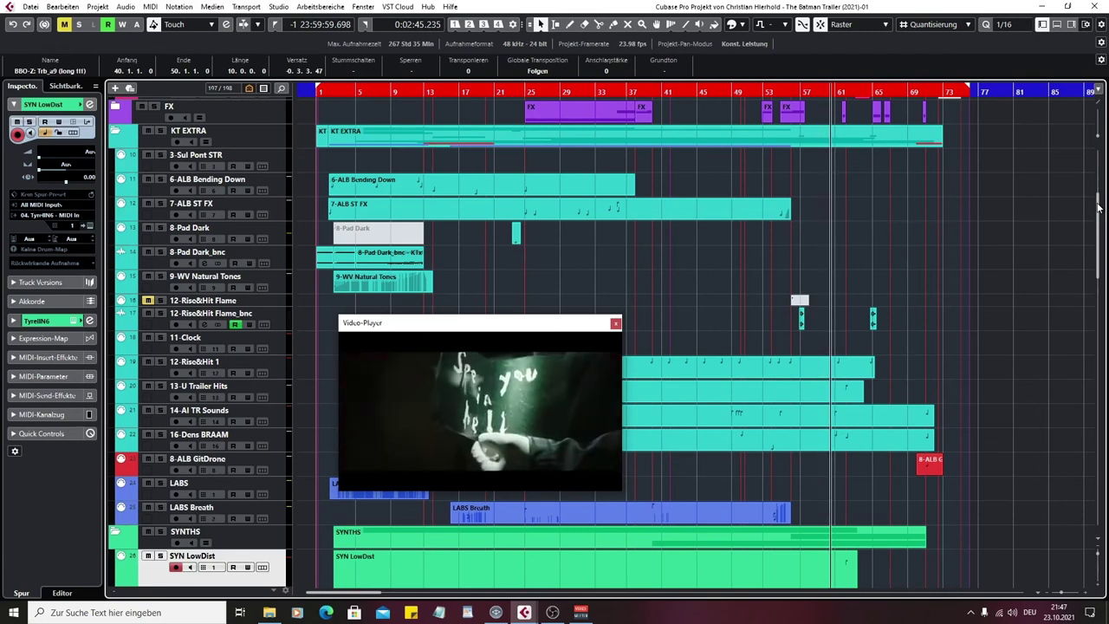
# Scroll the track list down to the Brass folder tracks while playback continues
pyautogui.moveTo(1098, 206); pyautogui.dragTo(1097, 293)
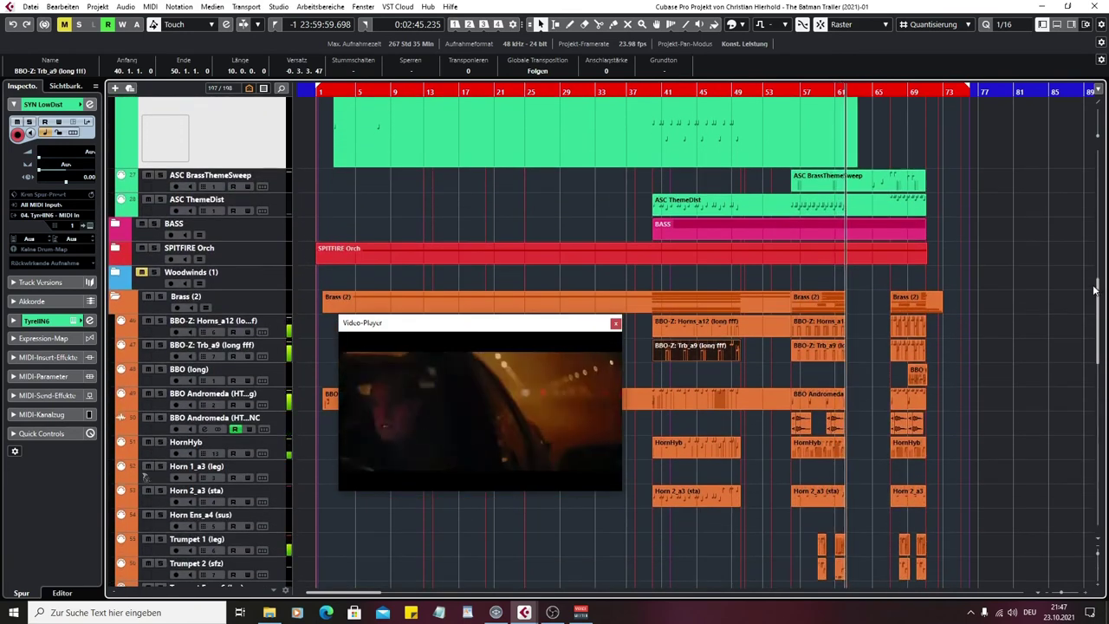